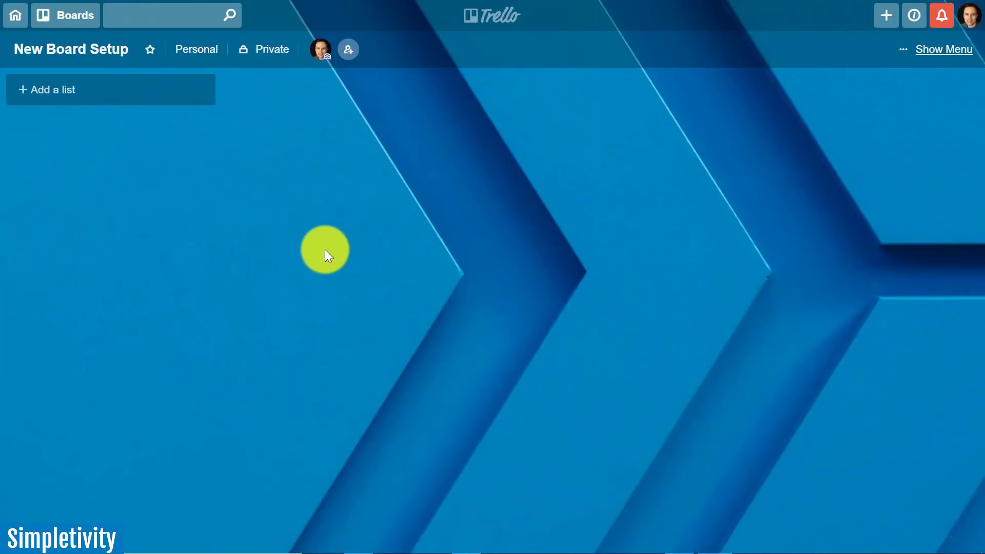
Browse the boards list and the board background options, then close the board menu
click(66, 15)
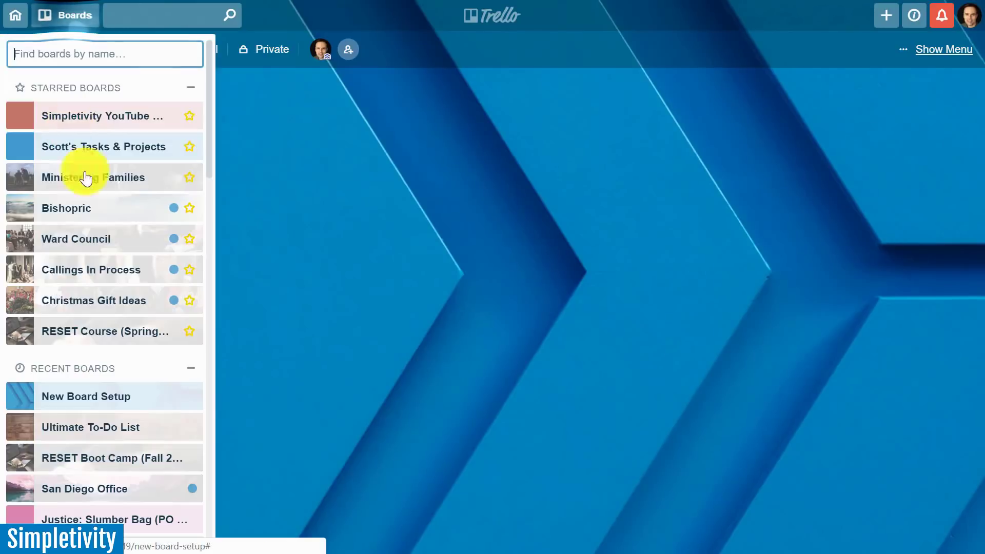
scroll(102, 206, down, 5)
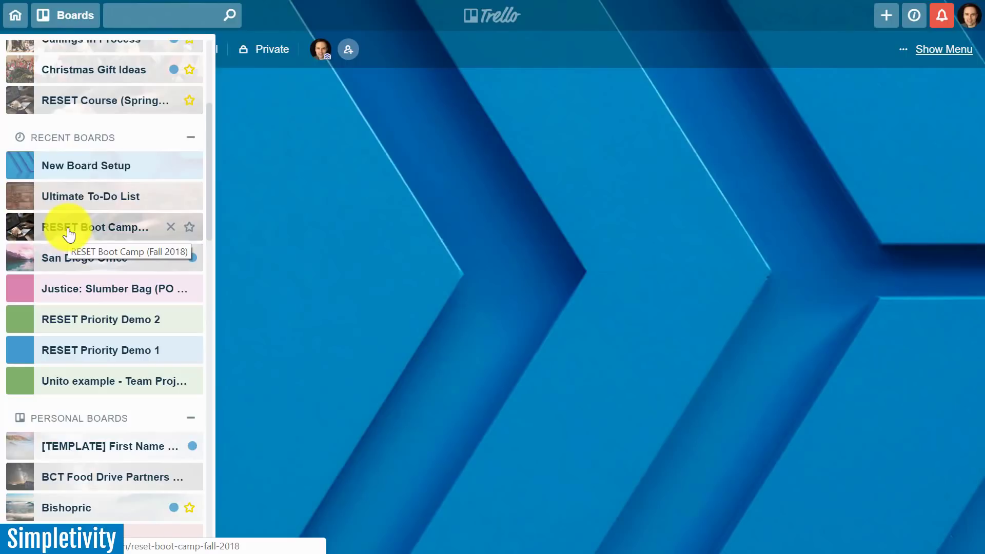
click(301, 214)
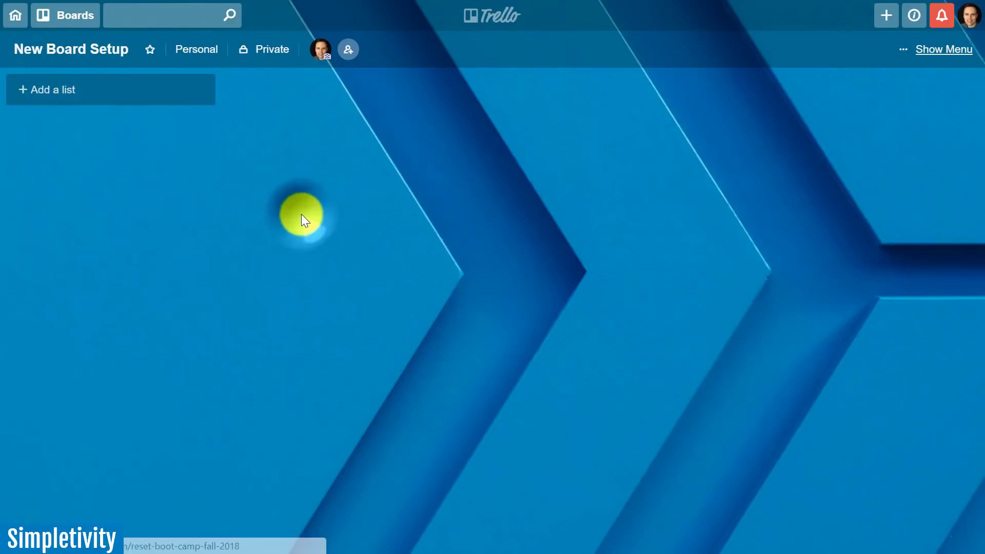
click(949, 50)
click(809, 95)
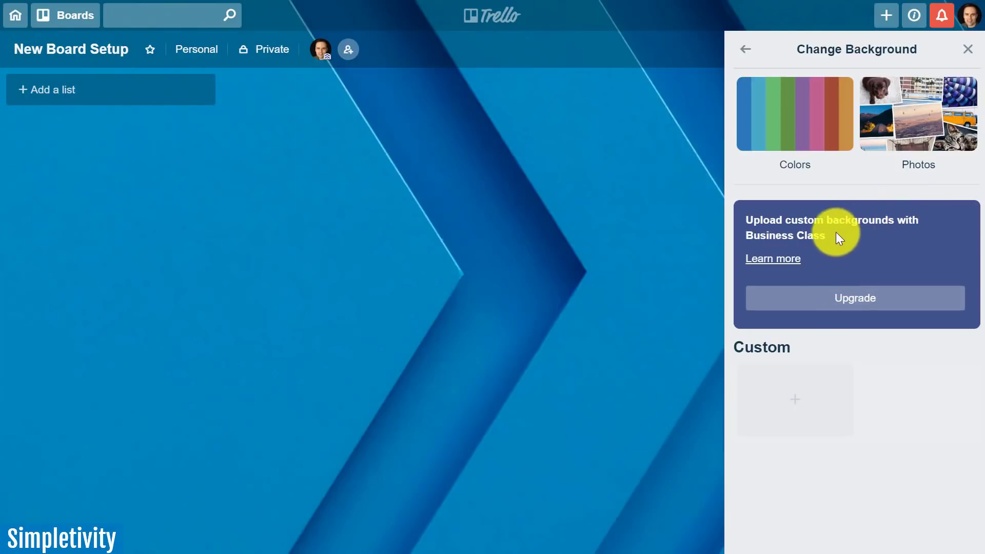
click(743, 52)
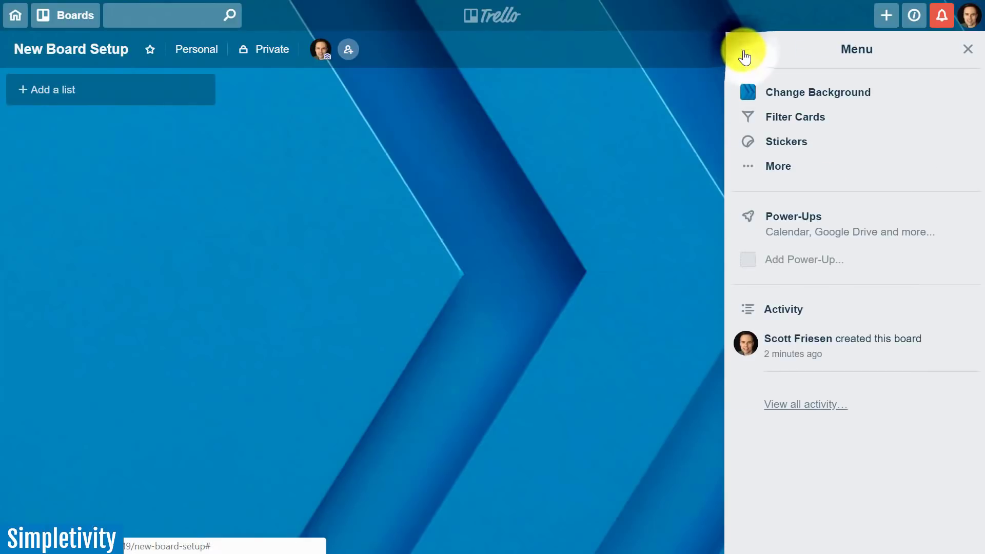
click(967, 49)
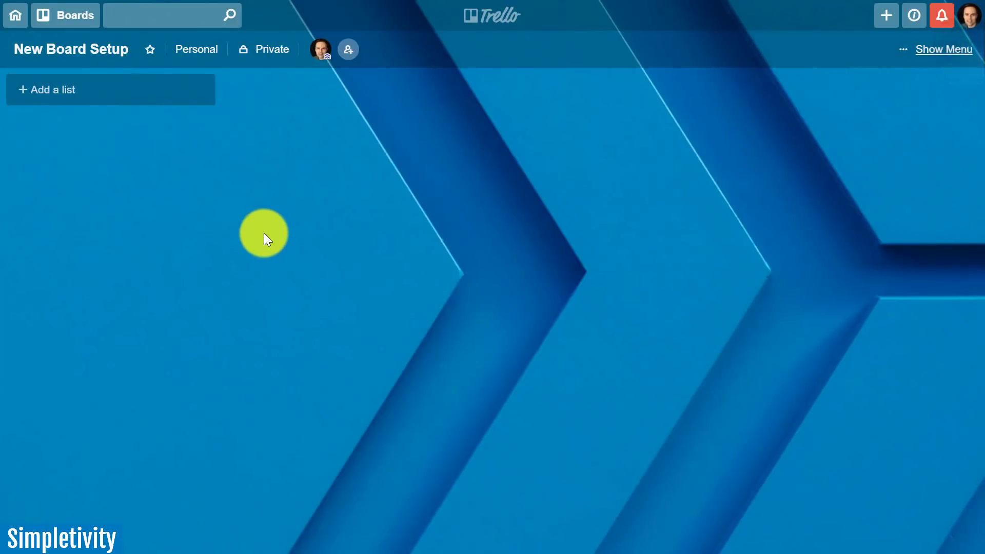
Create the first three lists: Idea, Confirmed and Doing
click(70, 99)
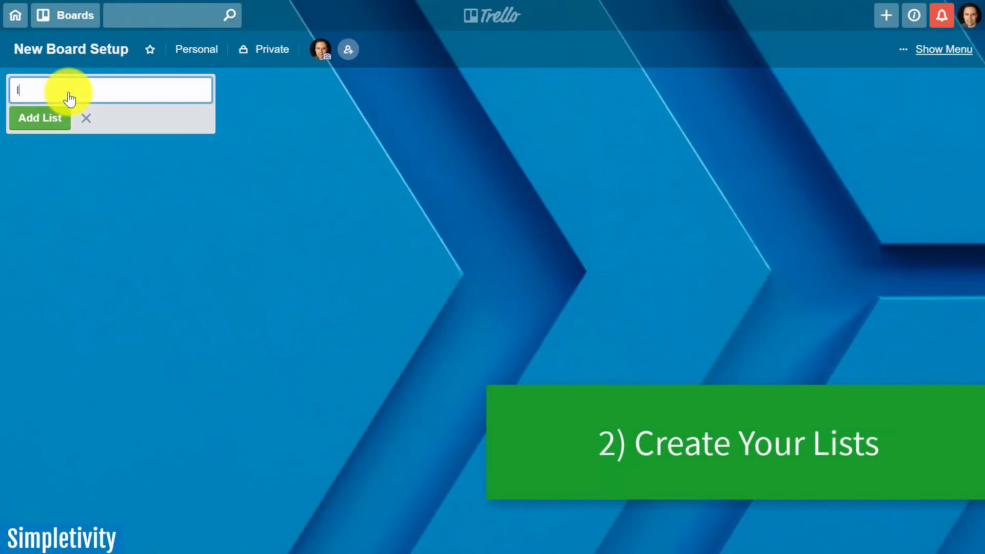
text(Idea)
key(Return)
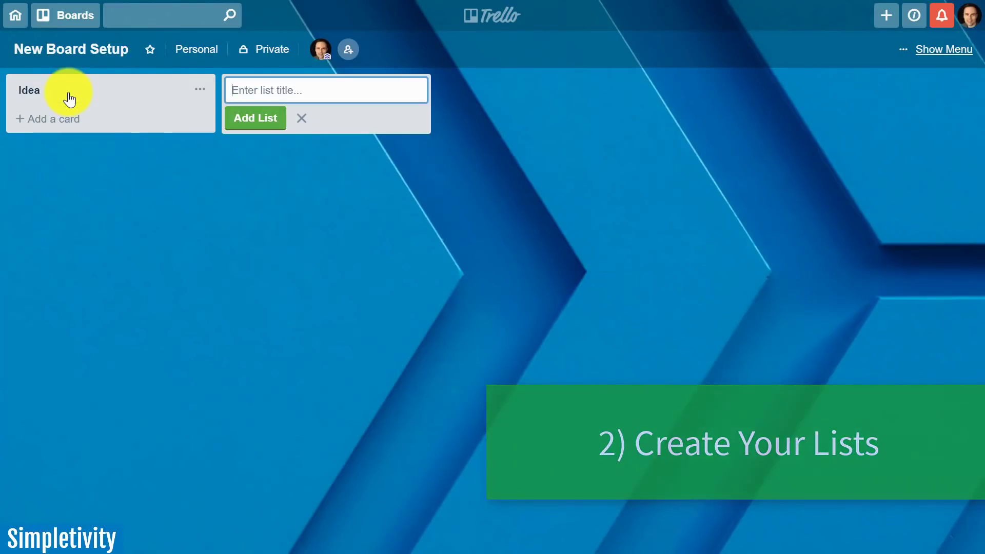
text(Confirmed)
key(Return)
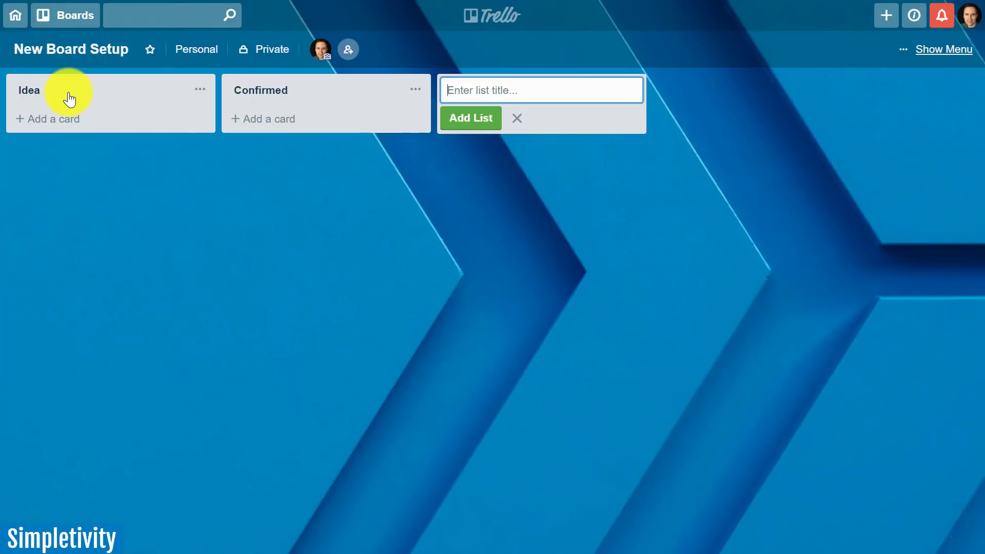
text(Doing)
key(Return)
Add the fourth list, correct its misspelled title to 'Complete', and close the list composer
text(C)
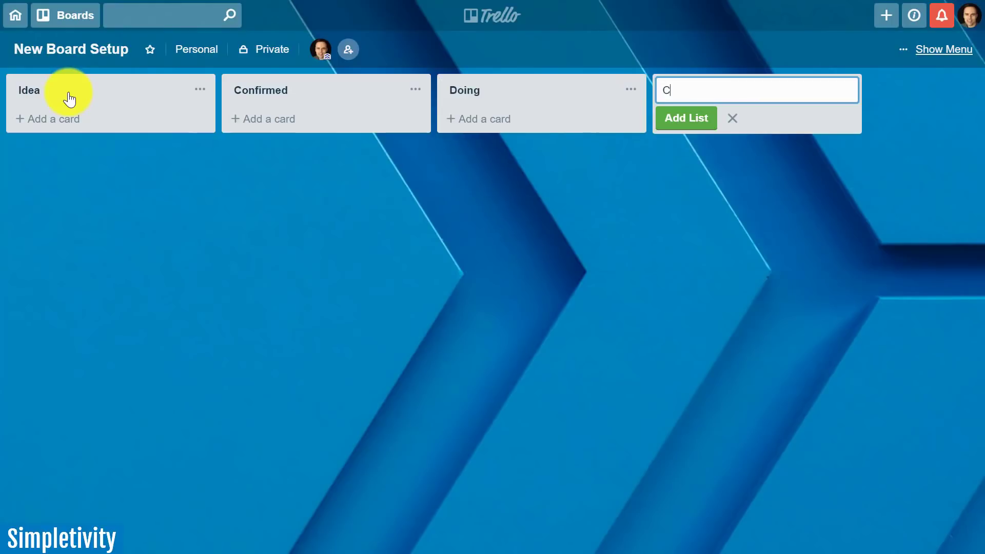
text(omplet)
key(BackSpace)
key(BackSpace)
key(BackSpace)
text(ete)
key(Return)
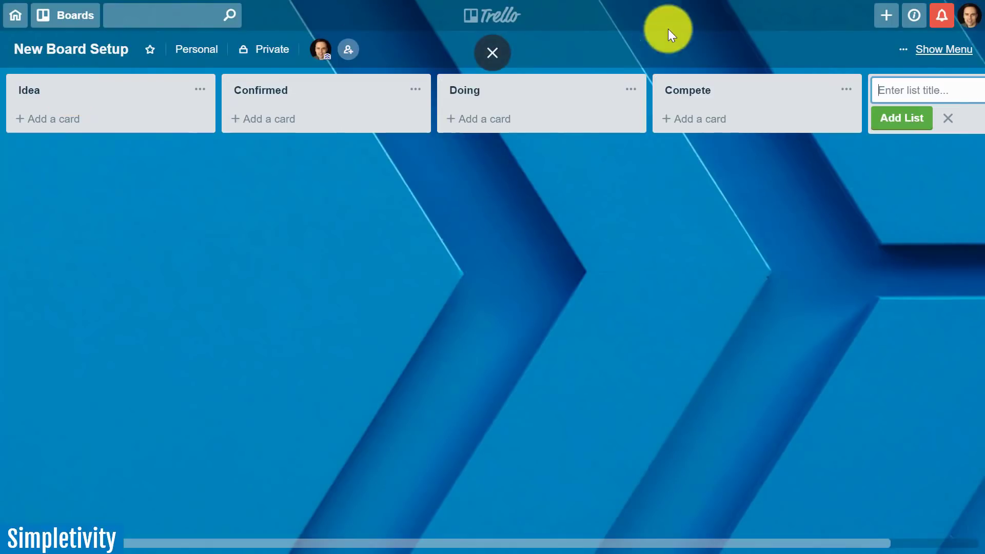
click(707, 88)
key(Right)
key(BackSpace)
key(BackSpace)
key(BackSpace)
text(lete)
key(Return)
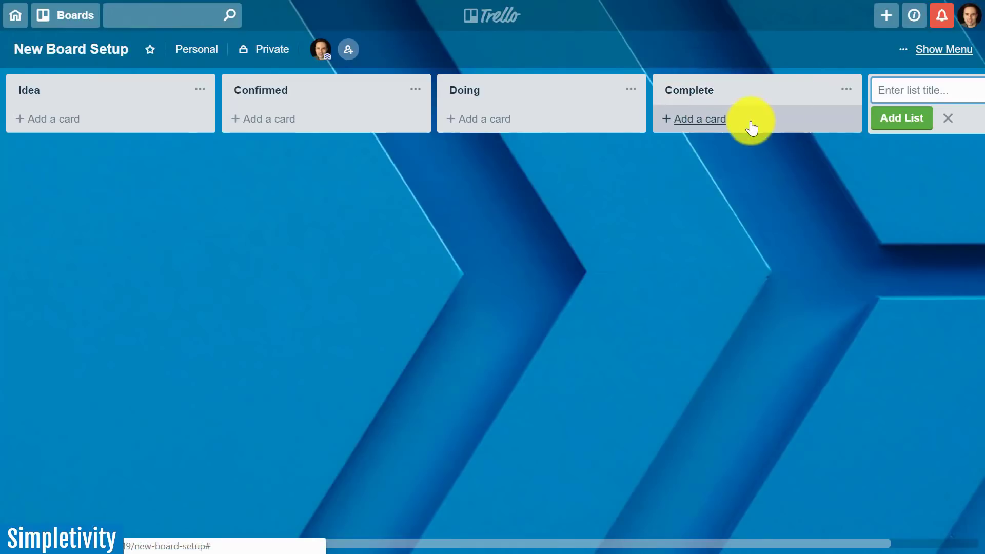
click(750, 279)
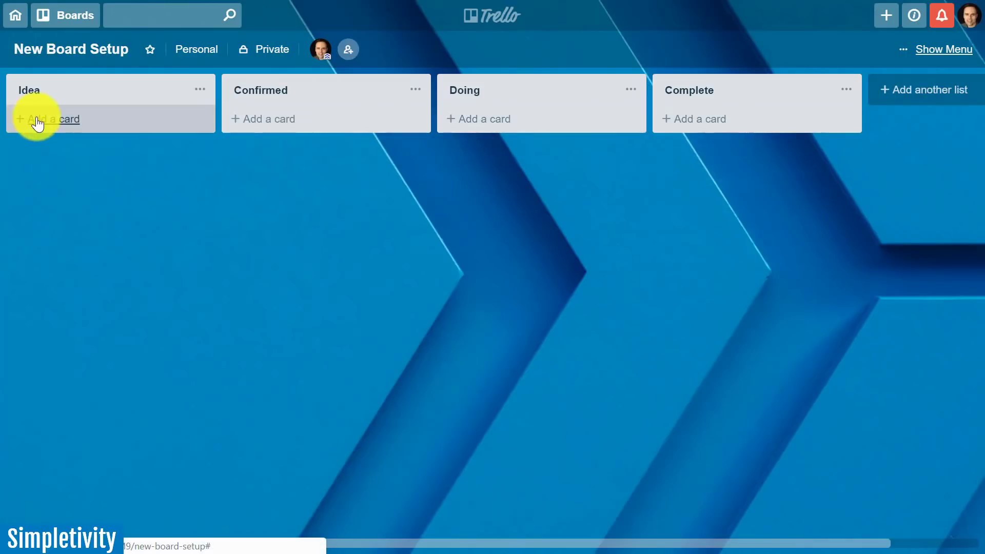
Add a card titled 'Description' to the Idea list
click(57, 120)
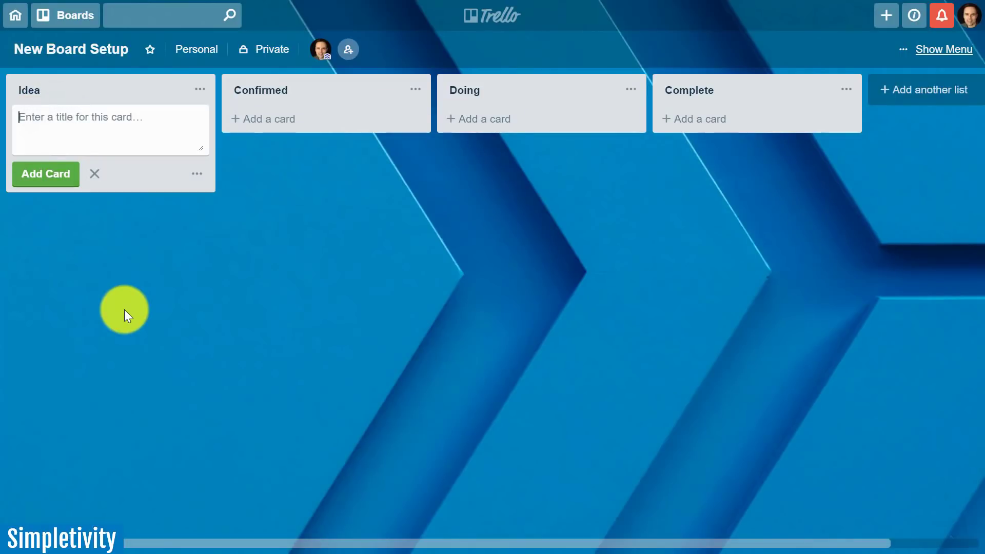
text(Description)
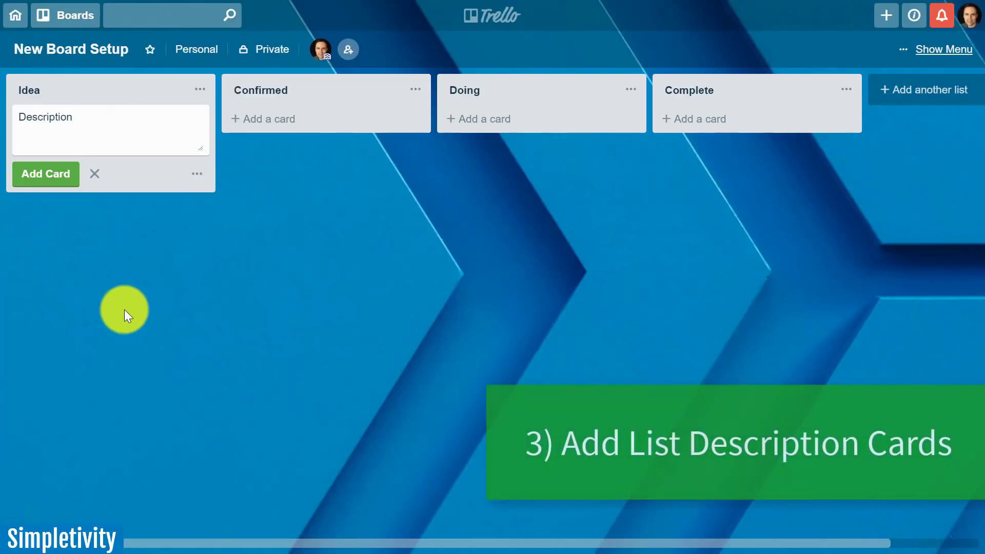
key(Return)
click(315, 298)
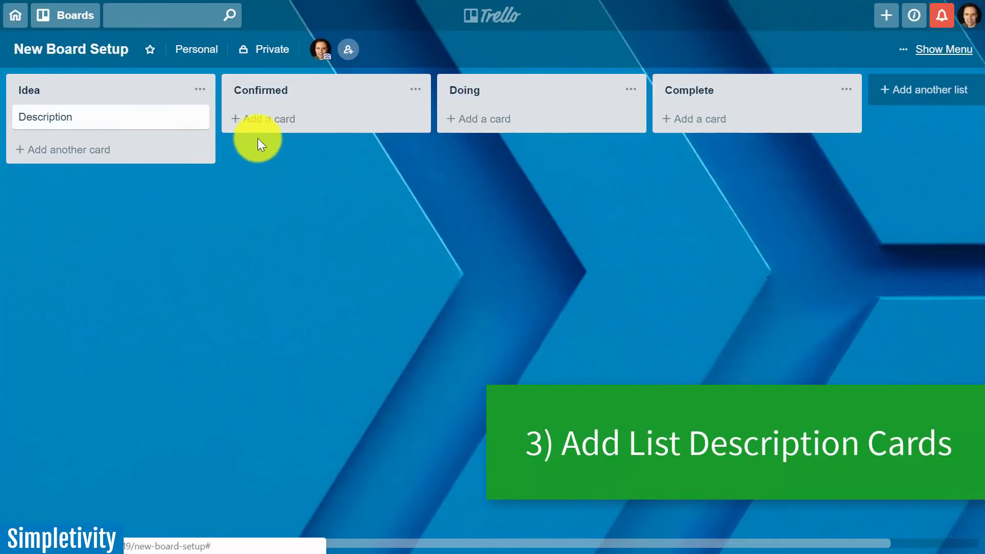
Add the card 'Place tasks which we have committed to doing this quarter.' to Confirmed
click(258, 123)
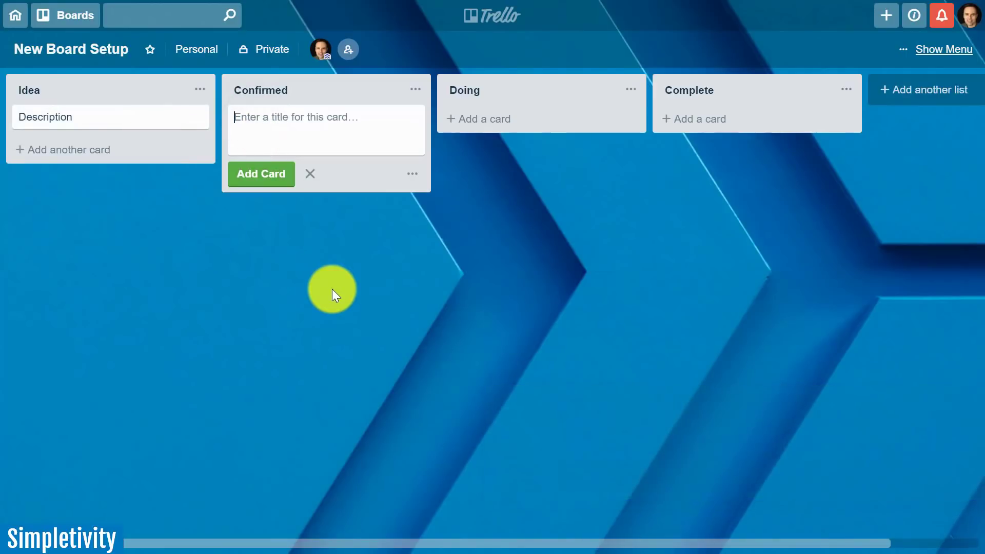
text(p)
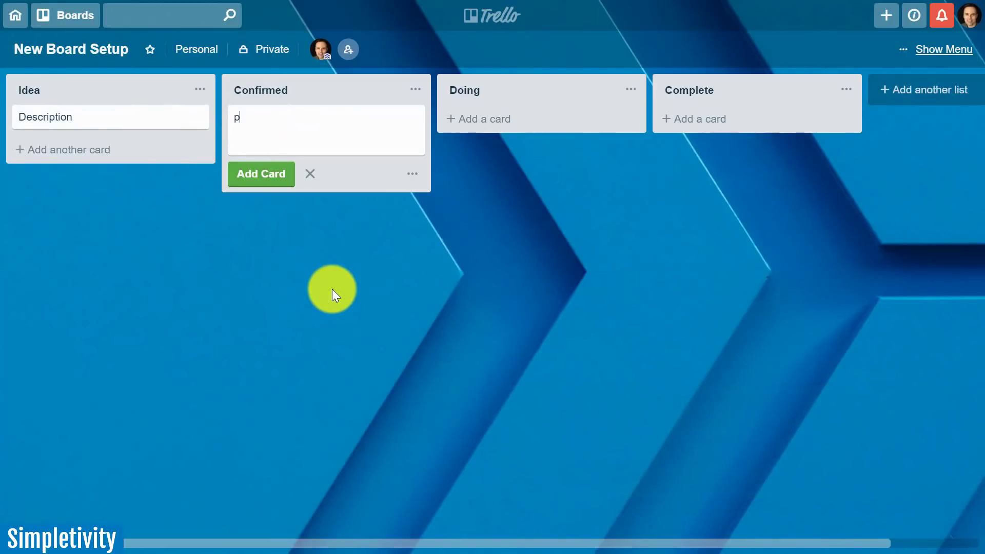
key(BackSpace)
text(P)
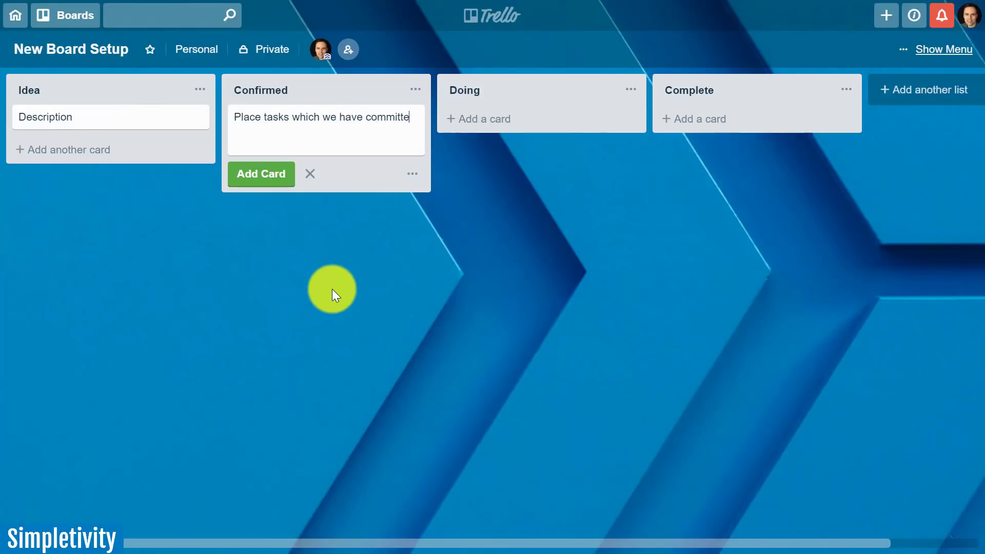
text(d to do)
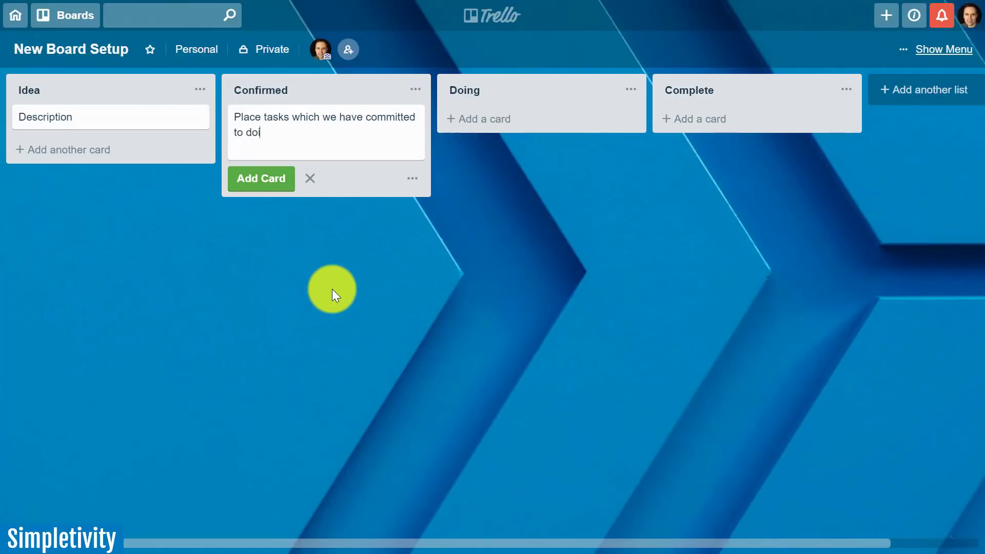
text(ing this quarter.)
key(Return)
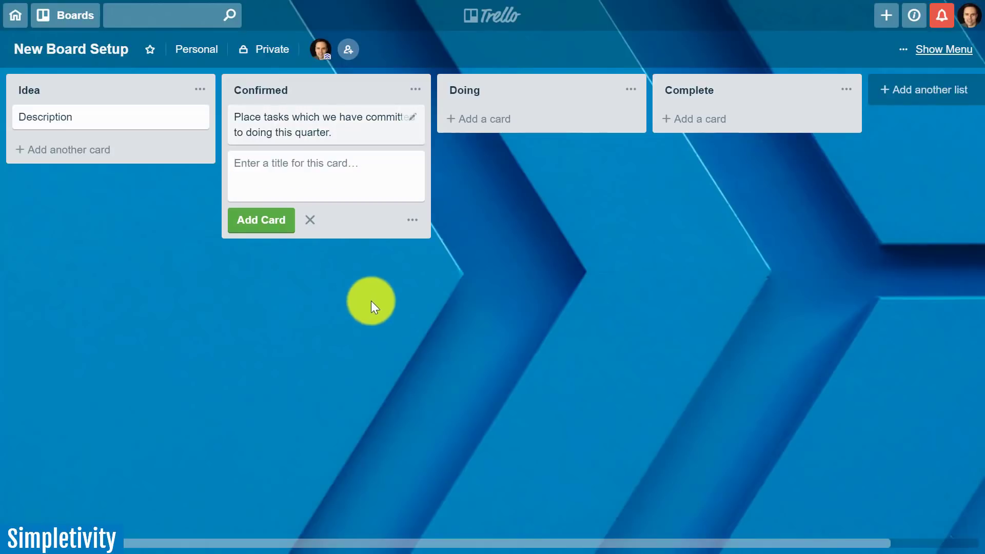
click(379, 340)
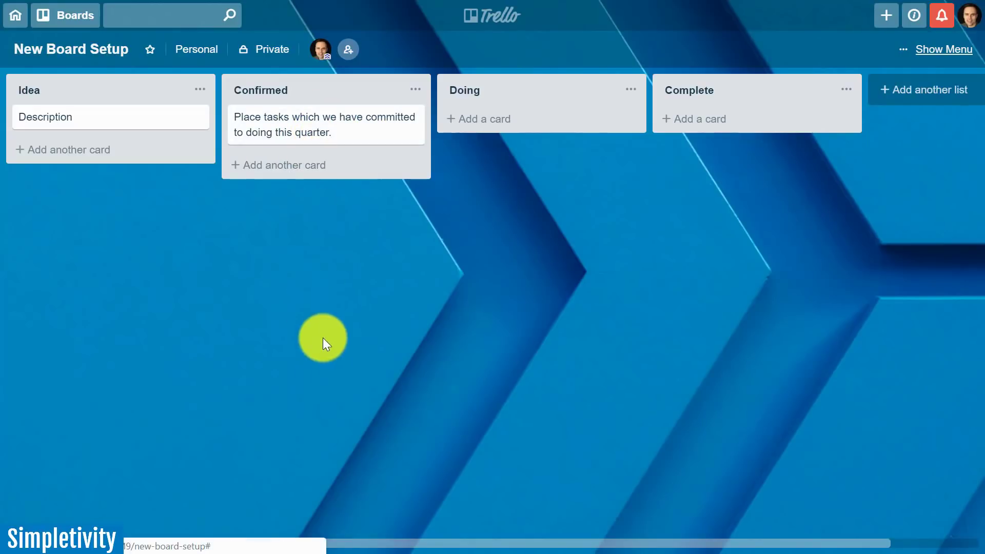
Label the Confirmed quarter-commitment card blue, then the Idea Description card
click(409, 123)
click(491, 124)
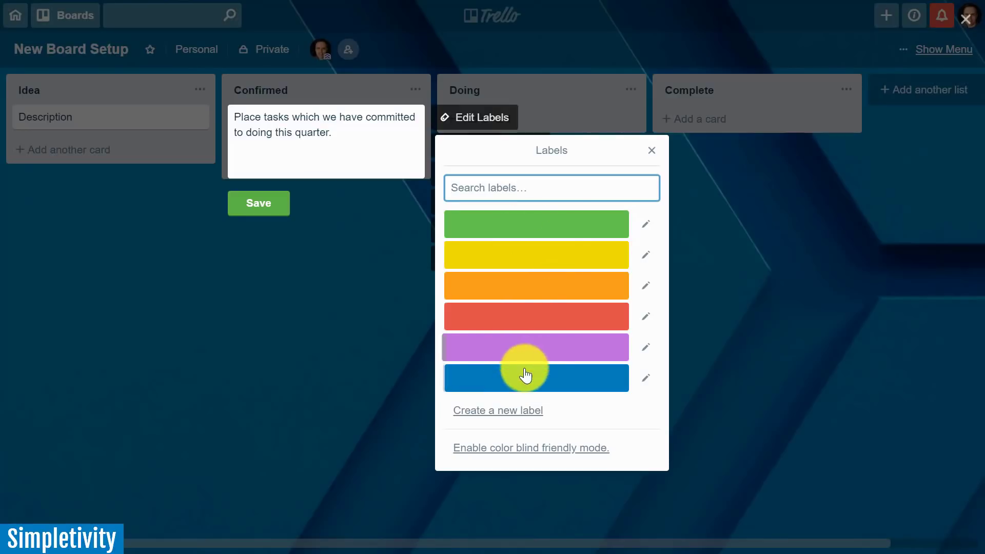
click(510, 384)
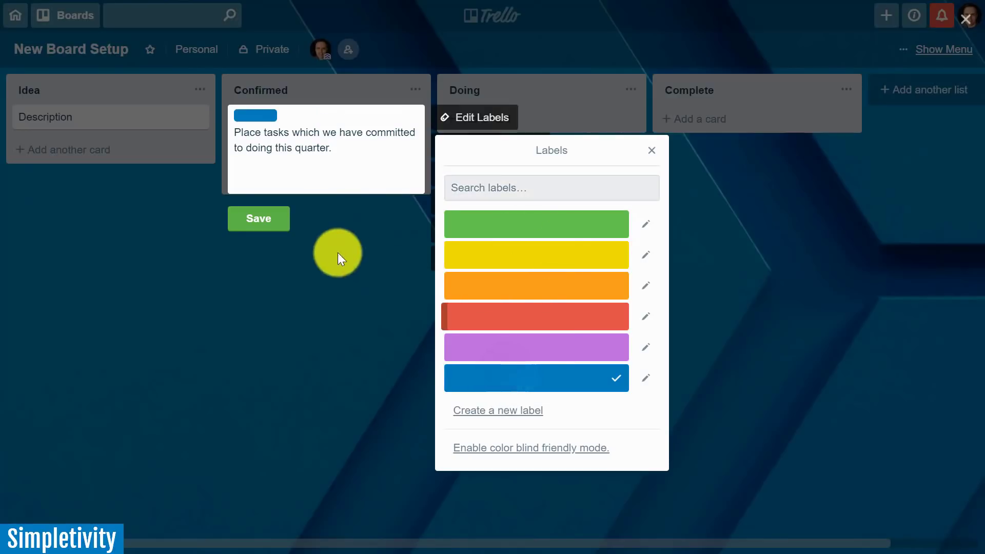
click(255, 225)
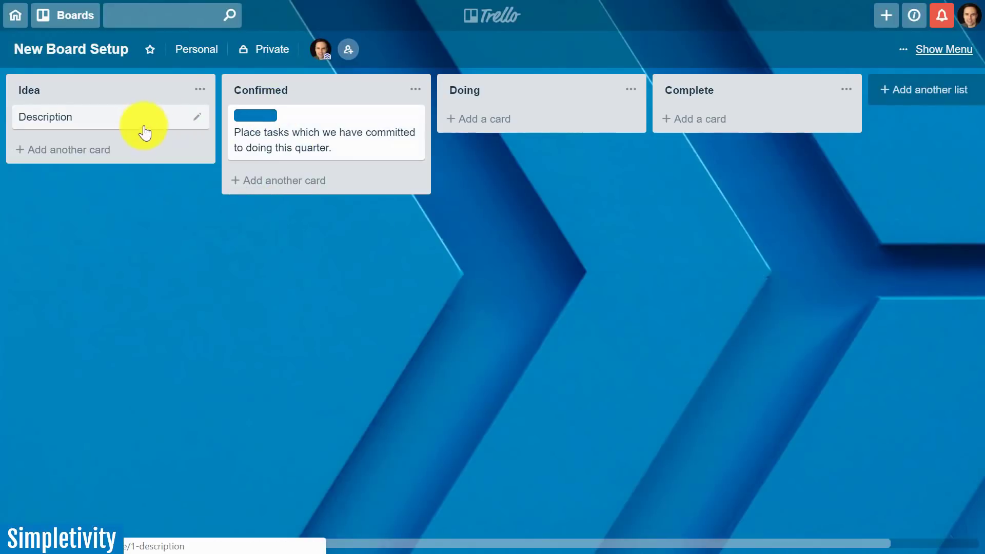
click(195, 118)
click(259, 115)
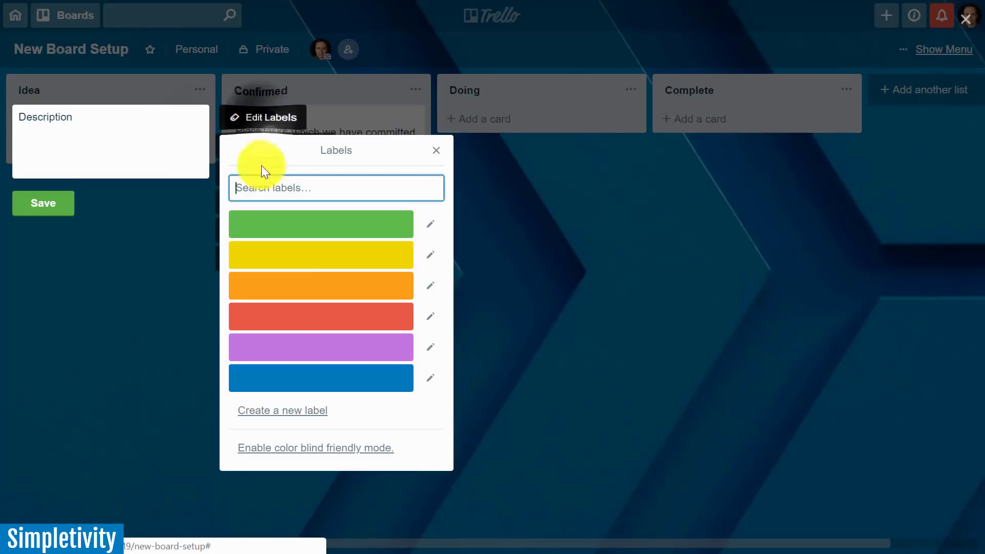
click(298, 387)
click(44, 220)
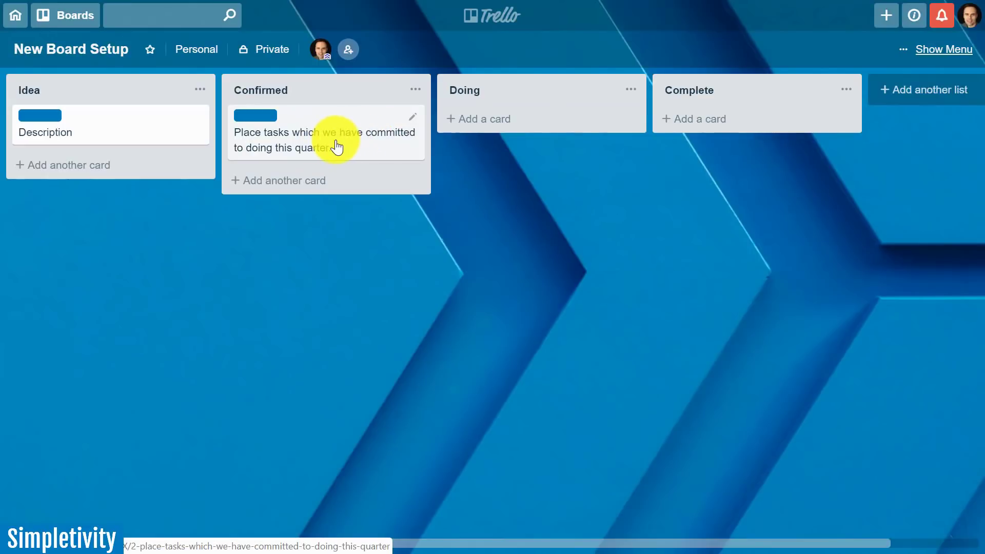
Rename the Idea list's Description card to 'Add a detailed description of what you want to do'
click(51, 134)
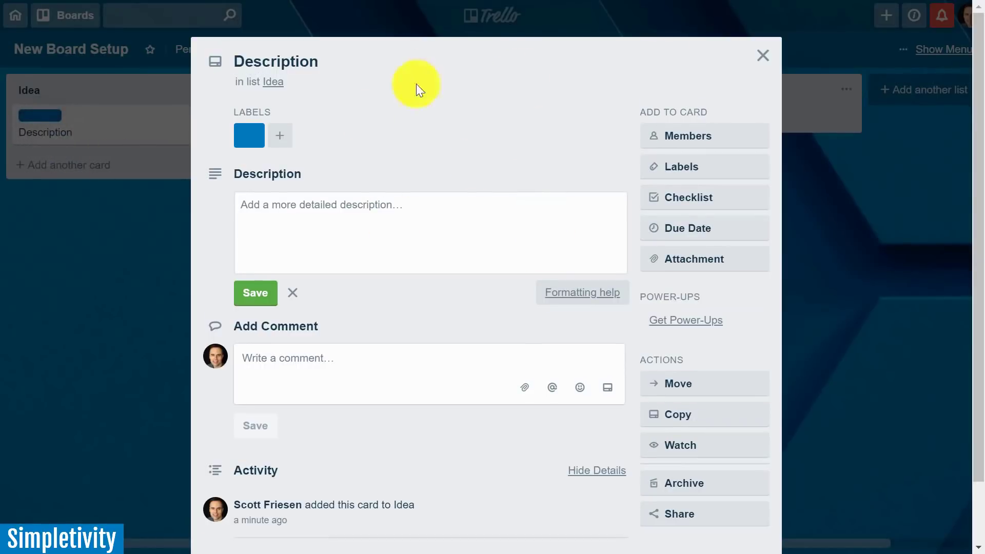
click(303, 59)
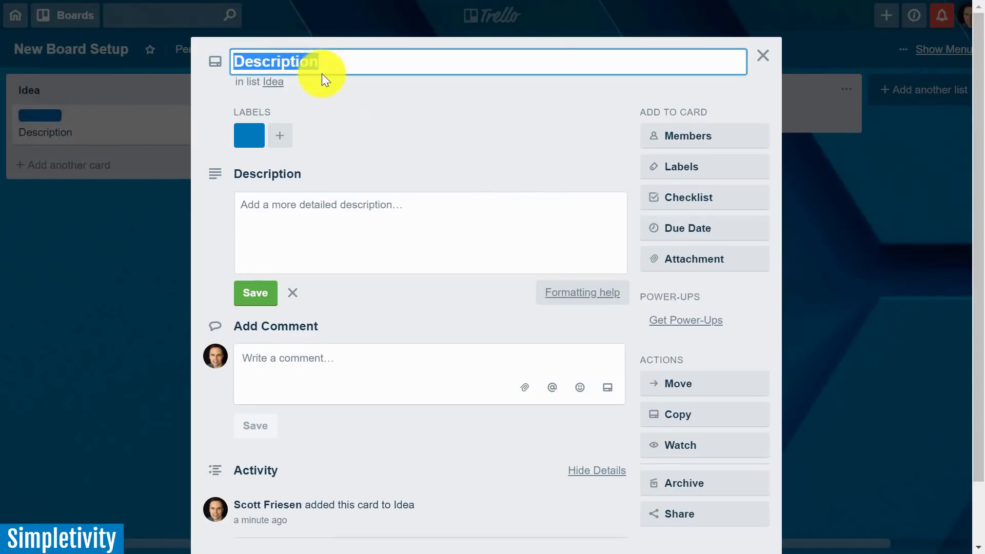
text(Add)
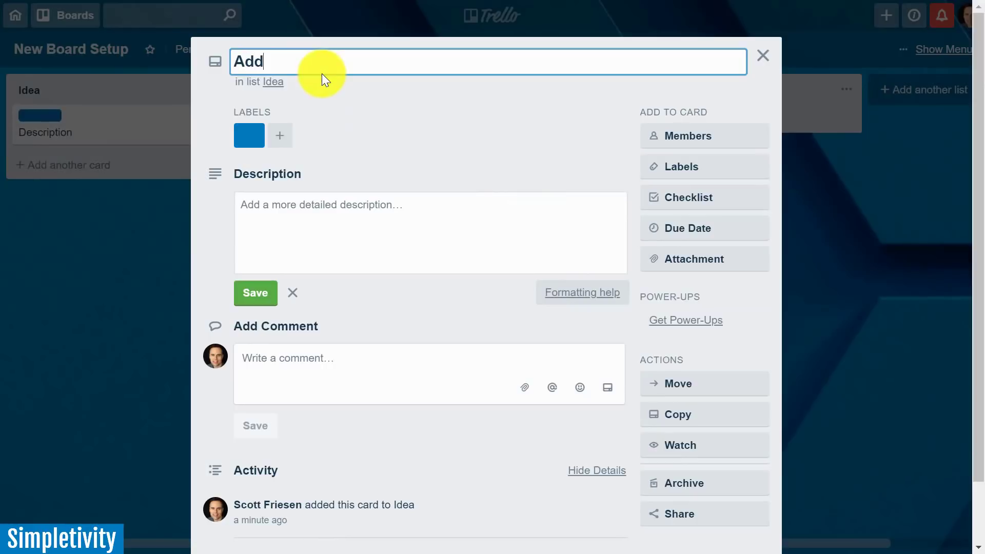
text( a detailed description of what you want to)
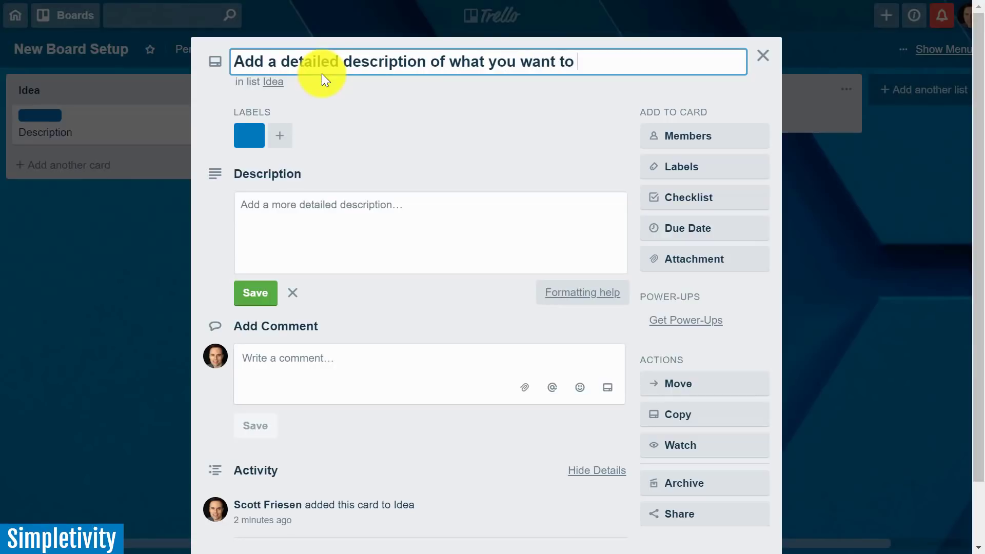
text( do)
key(Return)
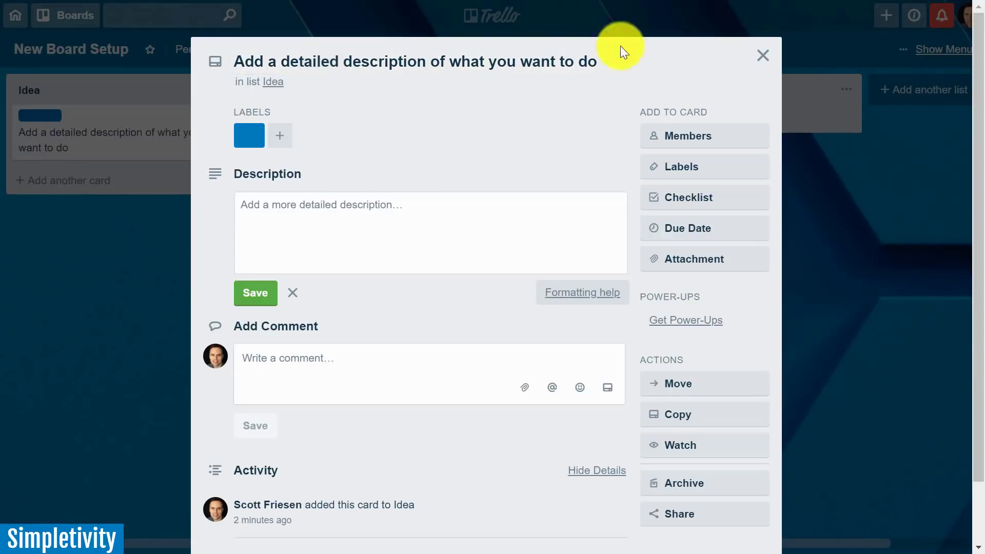
click(762, 56)
Add the card 'Place tasks which you are engaged with currently.' to the Doing list
drag(462, 114, 464, 125)
text(Place ta)
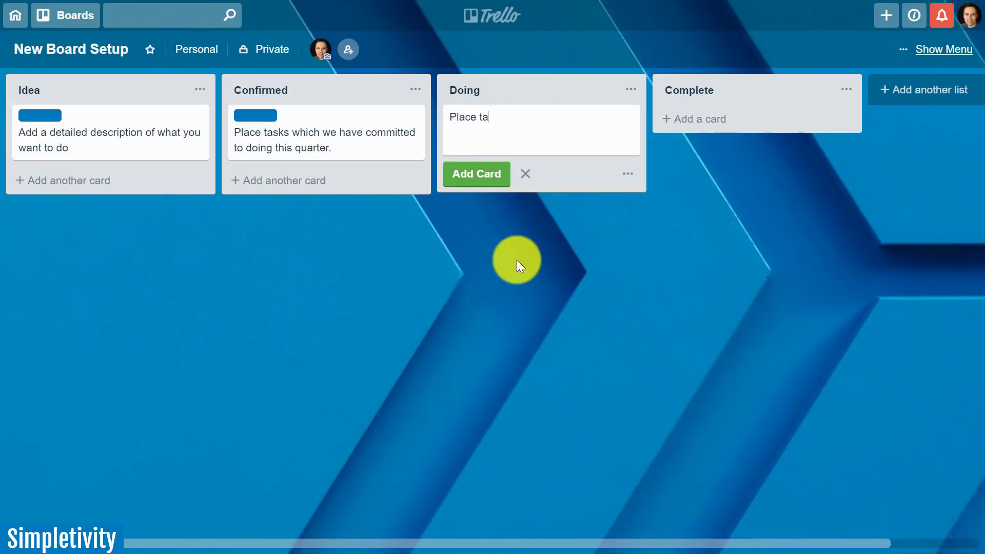
text(sks which you are engag)
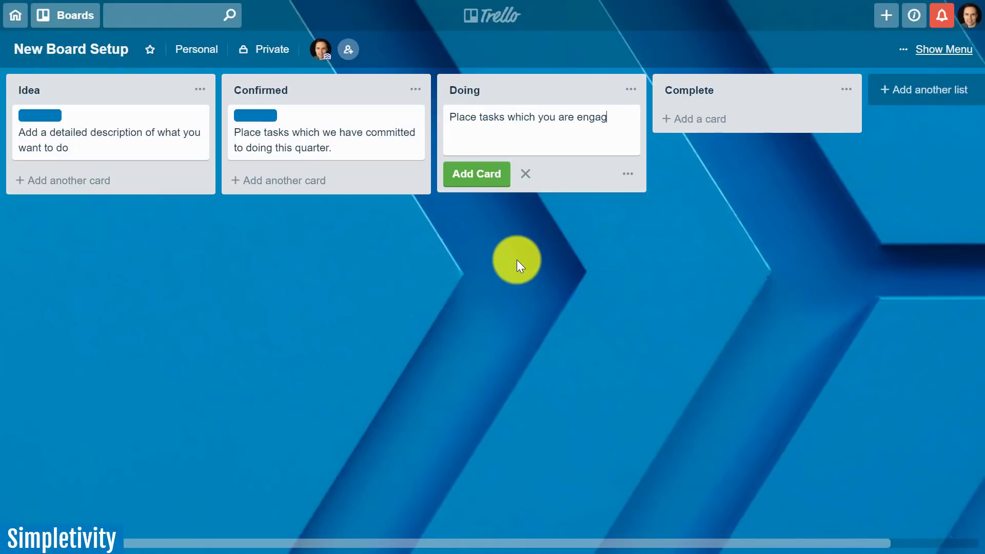
text(ed with curr)
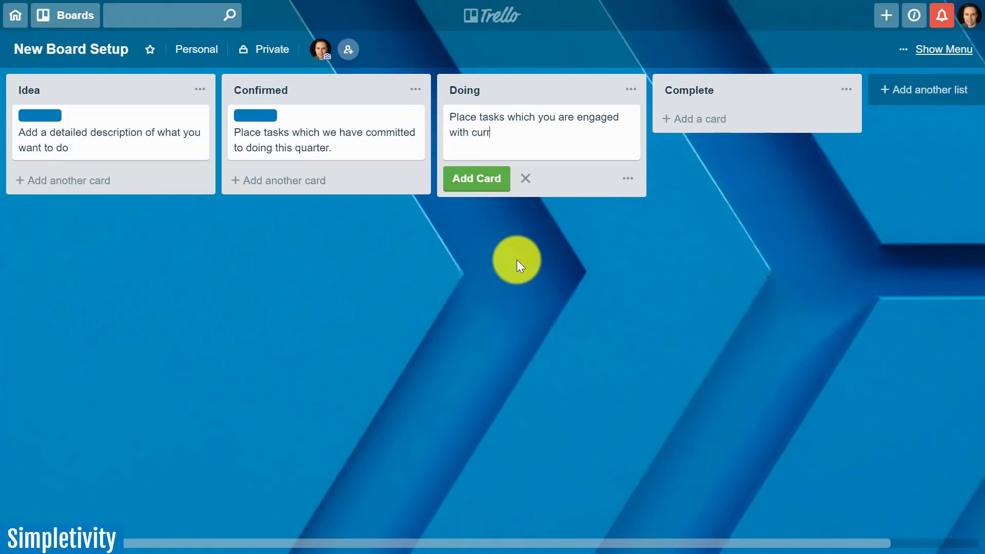
text(ently.)
key(Return)
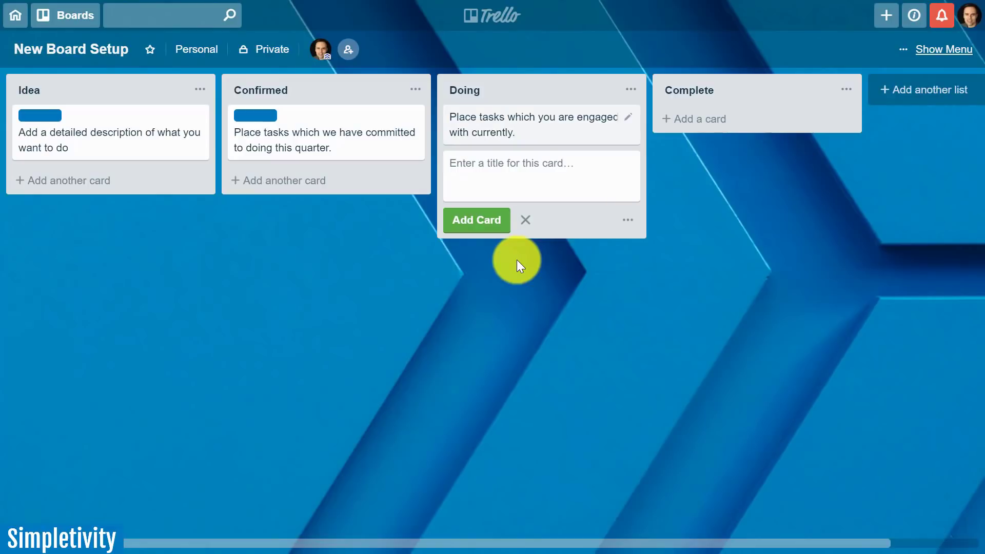
Add the 'Cards that have been finished' card to Complete and apply the blue label
click(686, 121)
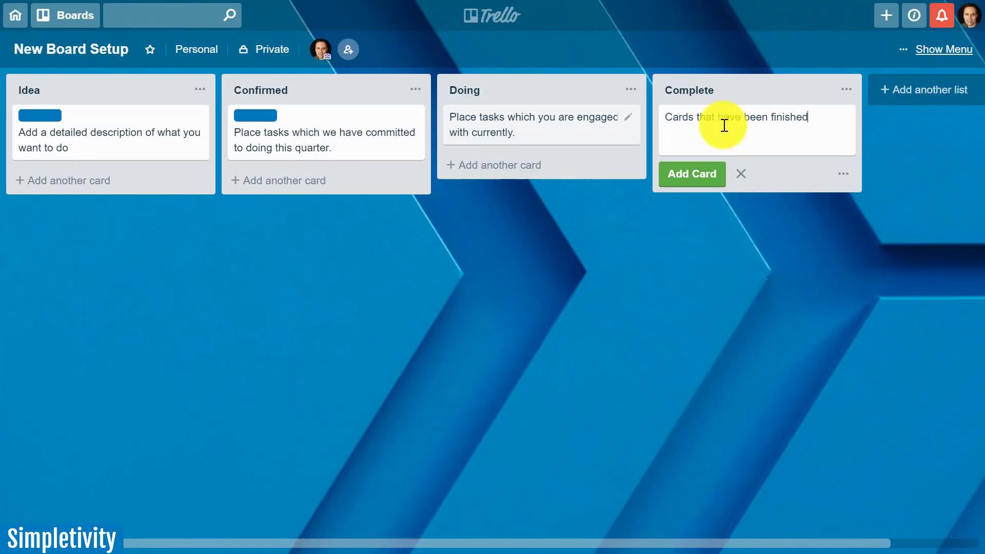
key(Return)
click(595, 341)
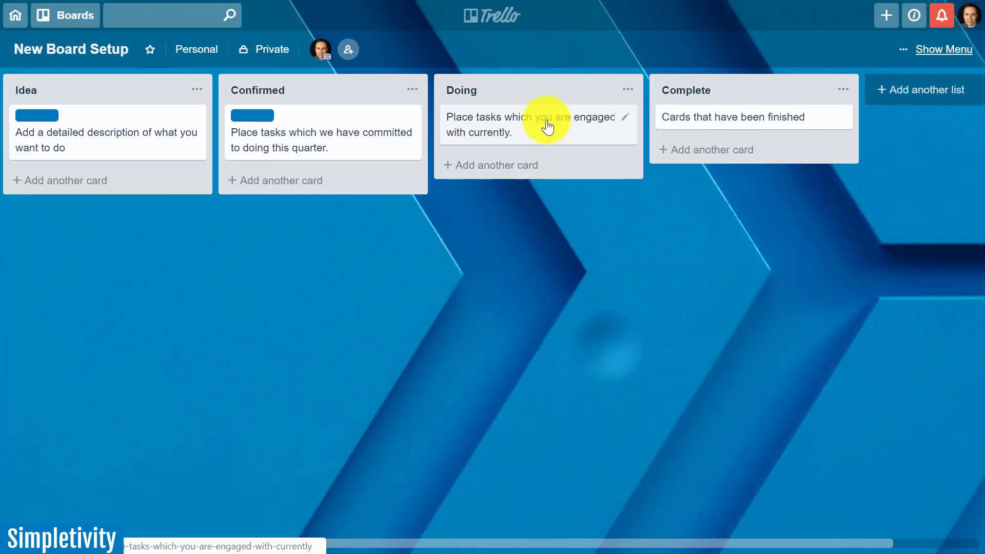
key(6)
key(6)
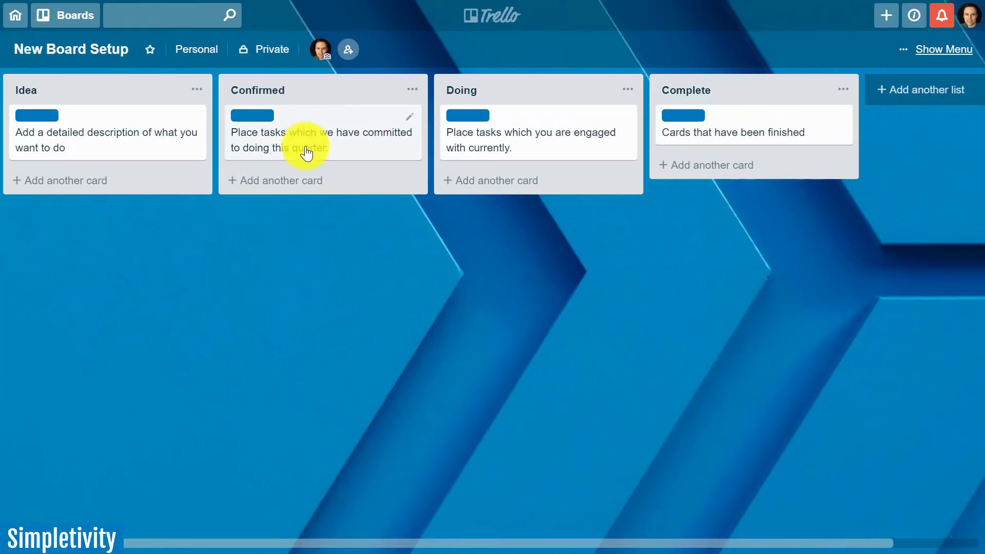
Add three sample cards to Confirmed: 'Card', 'Card' and 'Card 3'
click(281, 182)
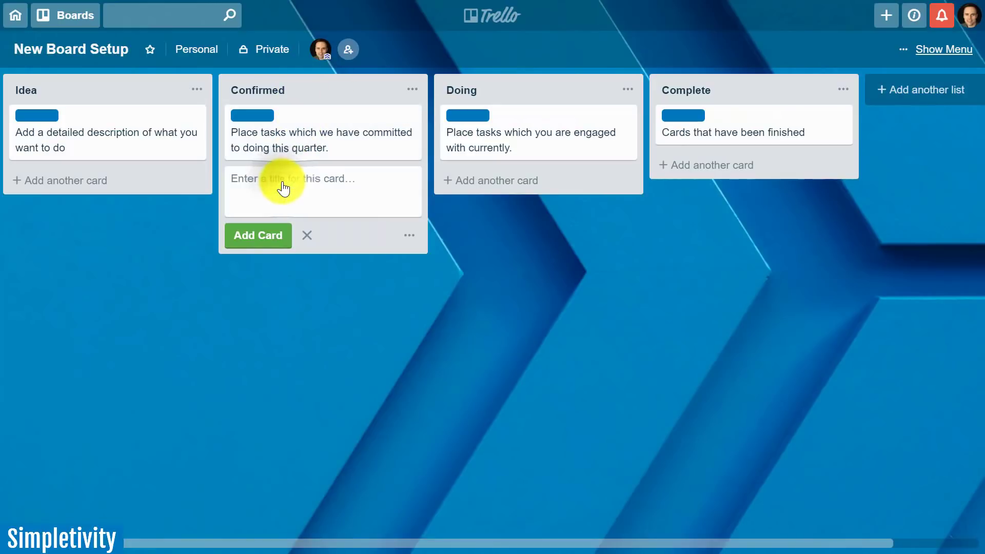
text(Card)
key(Return)
text(Card)
key(Return)
text(Card)
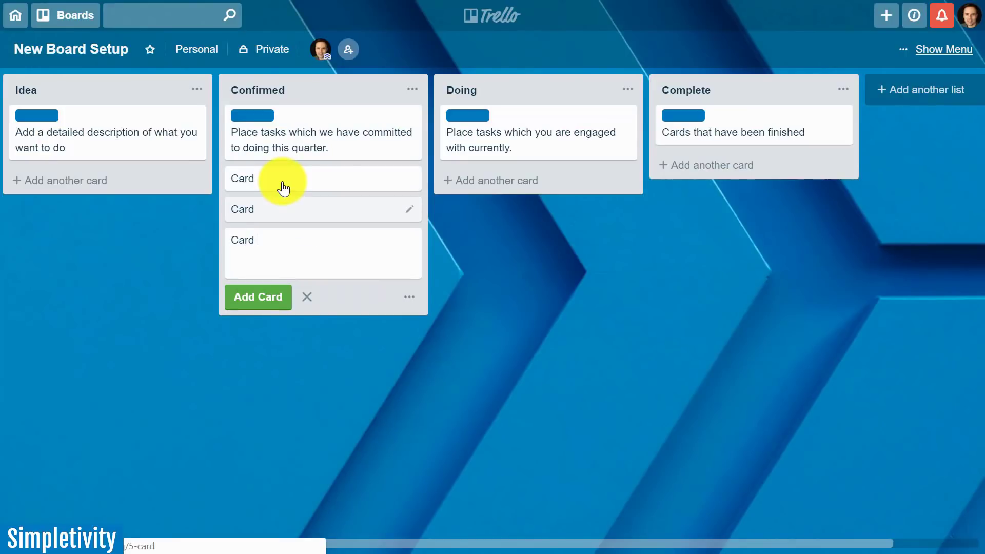
text( 3)
key(Return)
click(655, 377)
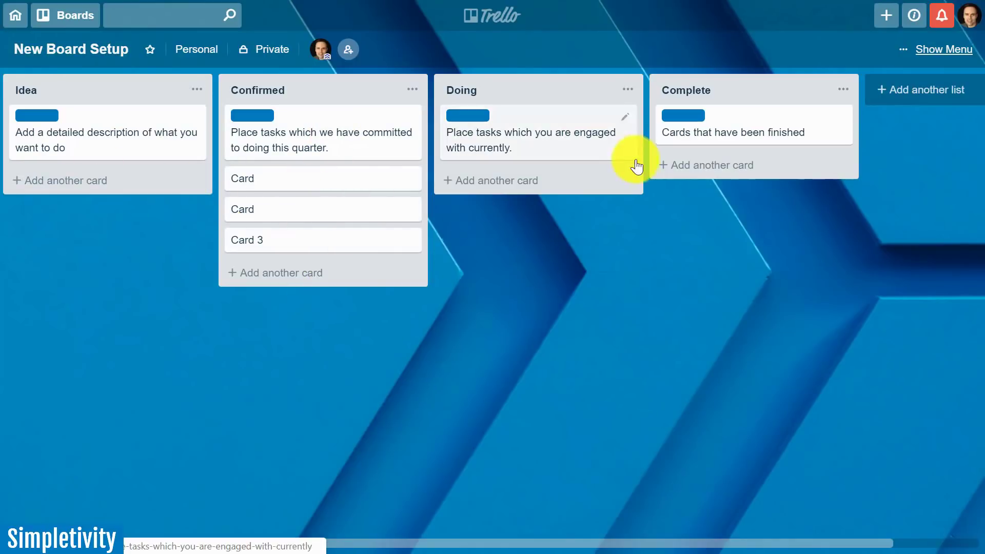
Move Card 3 just under the description card and collapse labels into thin bars
drag(305, 248, 308, 185)
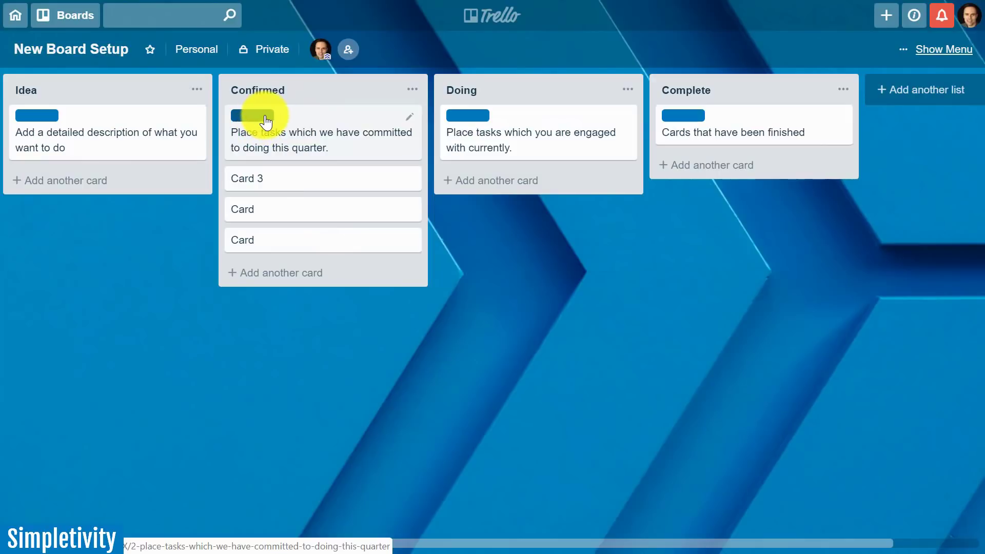
click(252, 117)
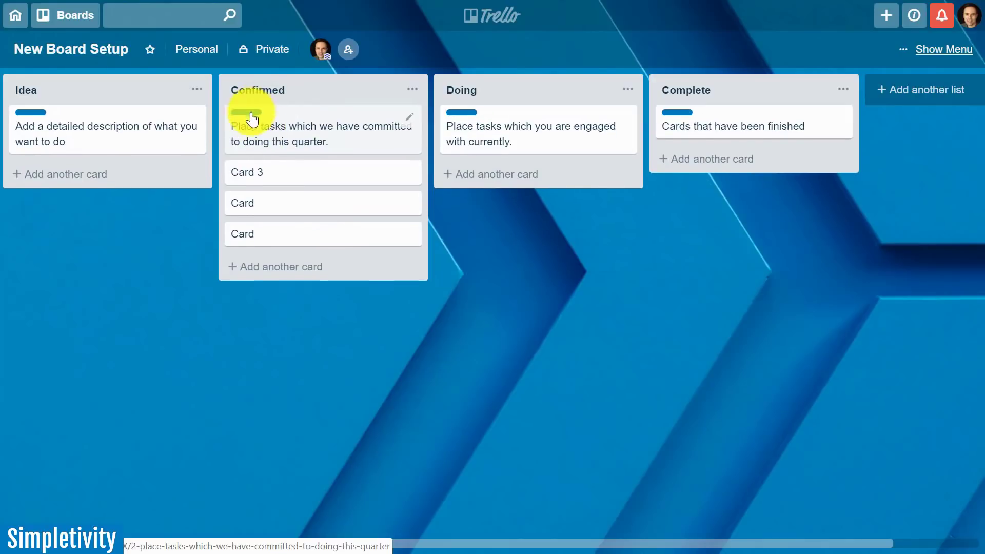
click(251, 113)
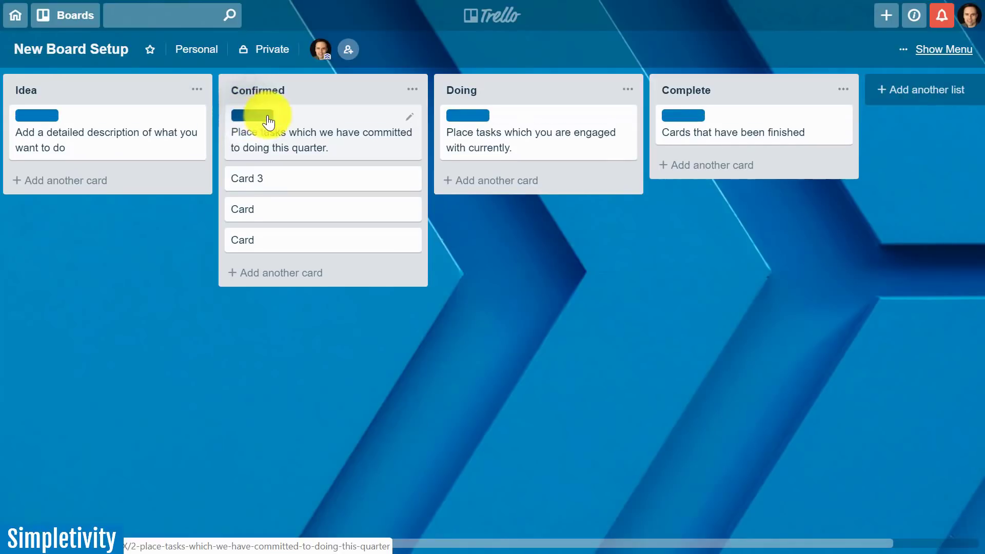
click(252, 117)
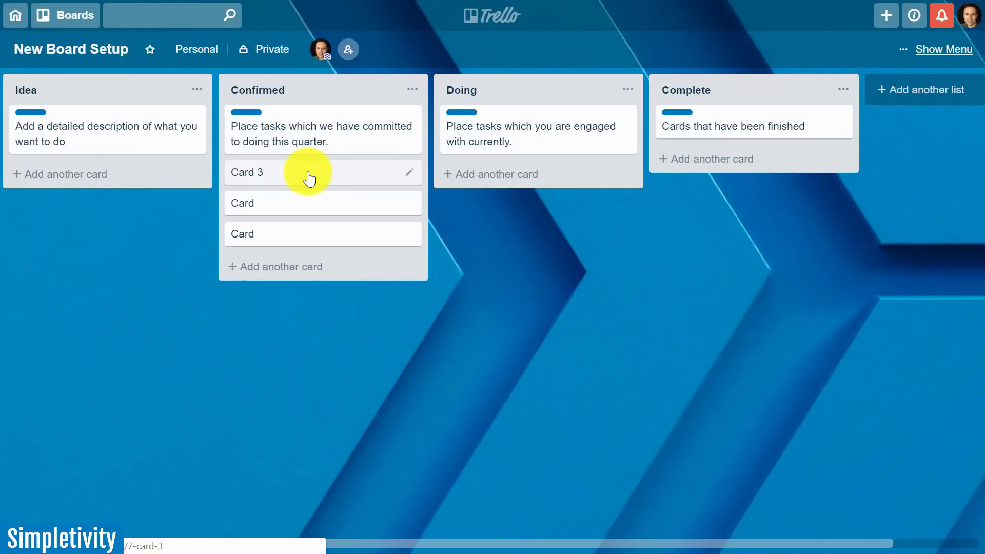
From Card 3's labels, name blue 'Description' and green 'Go', then begin editing yellow
click(409, 172)
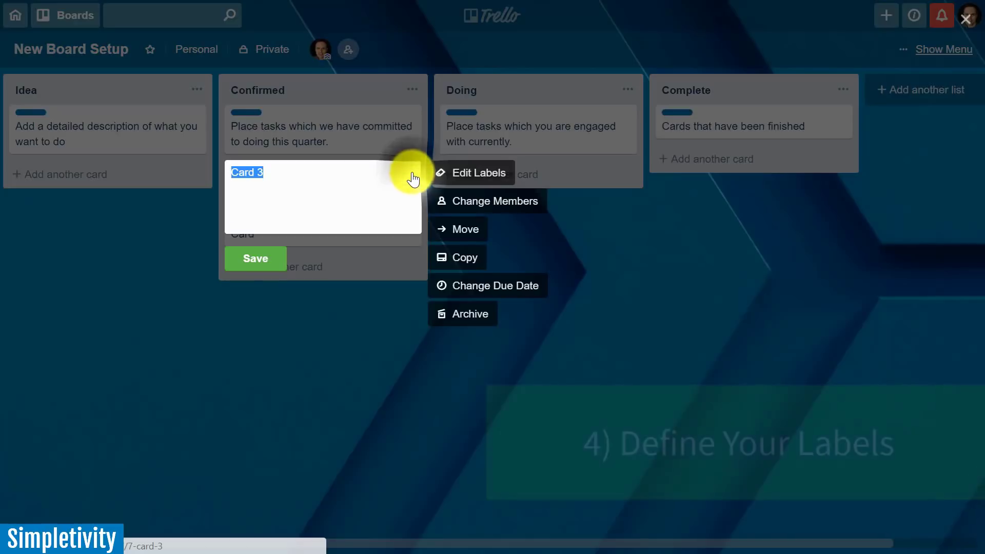
click(452, 173)
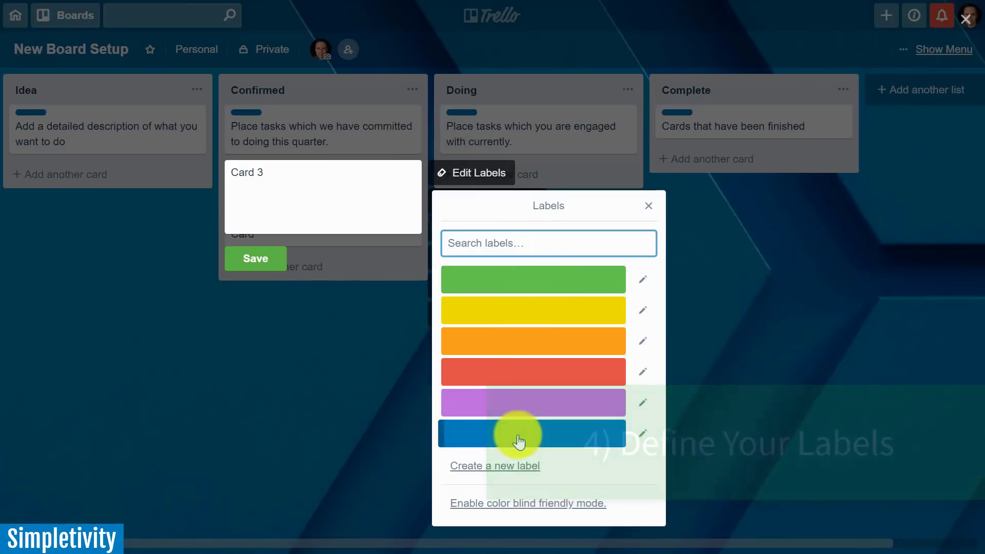
click(644, 435)
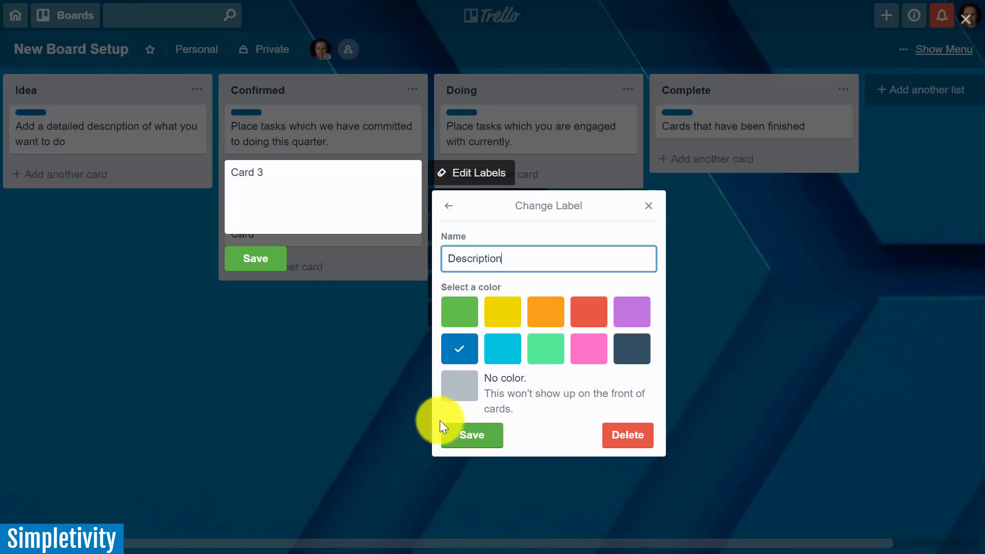
click(464, 436)
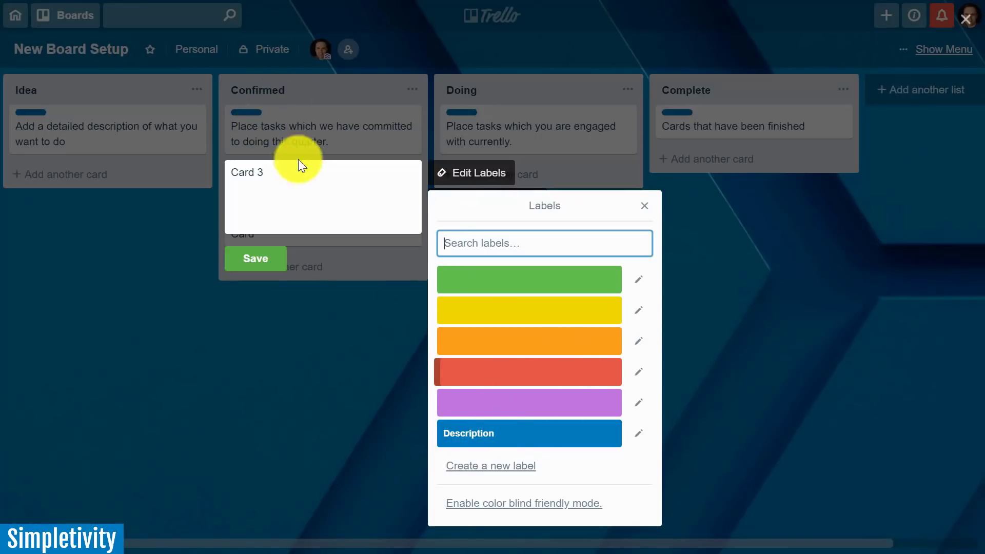
click(634, 283)
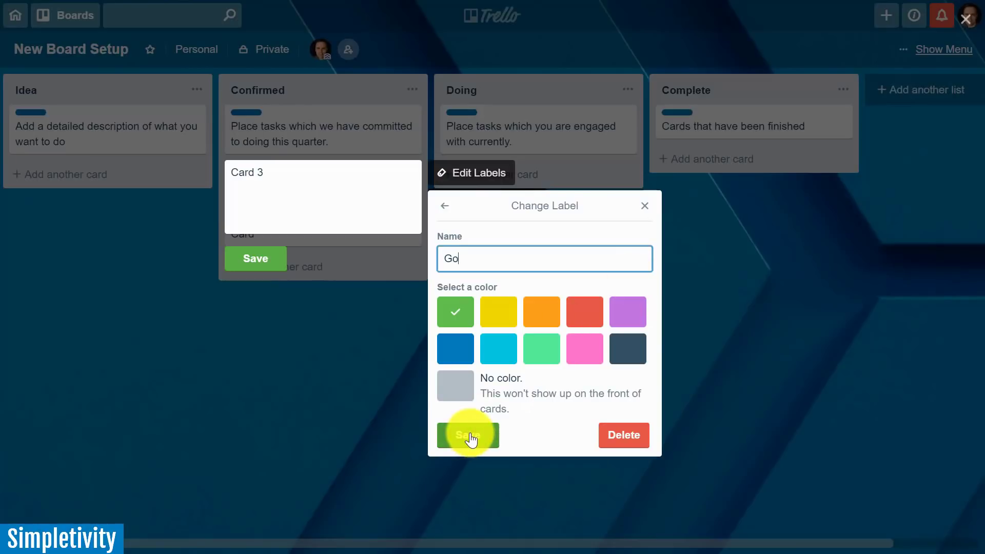
click(468, 435)
click(638, 311)
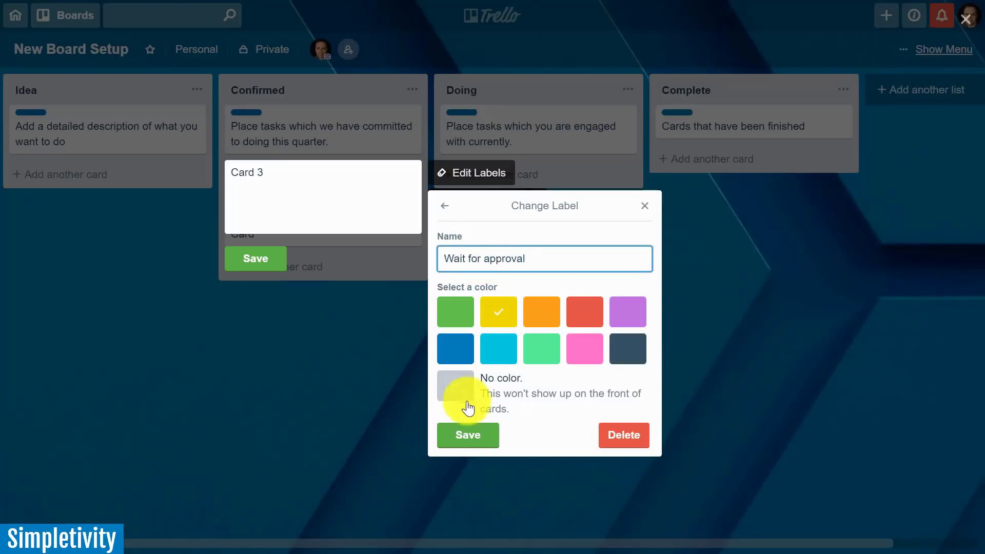
click(464, 435)
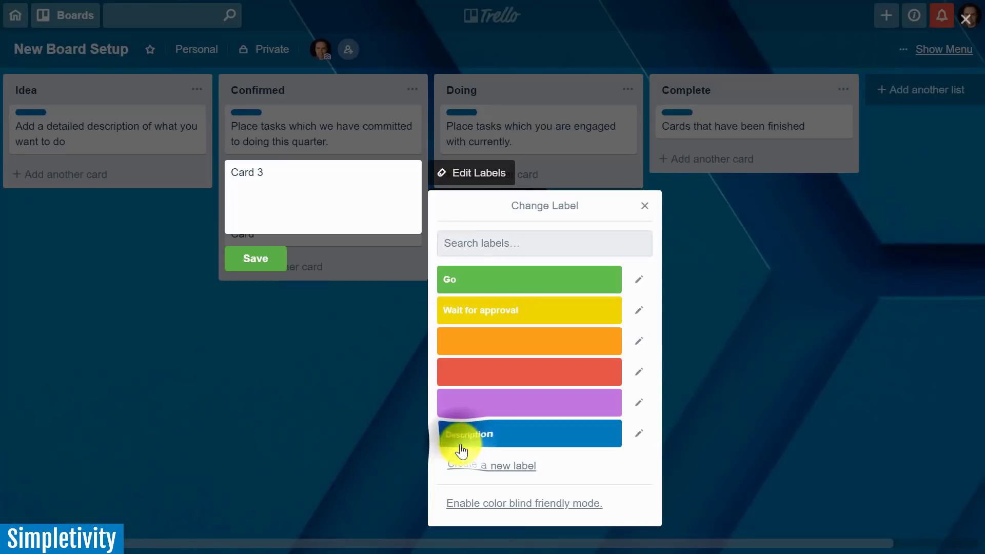
click(637, 370)
text(Urgent)
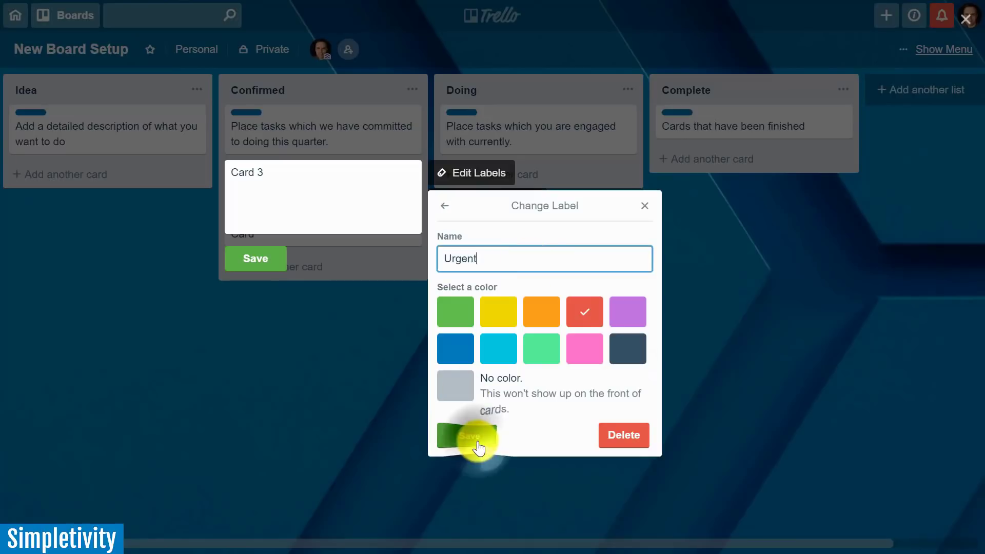
click(475, 437)
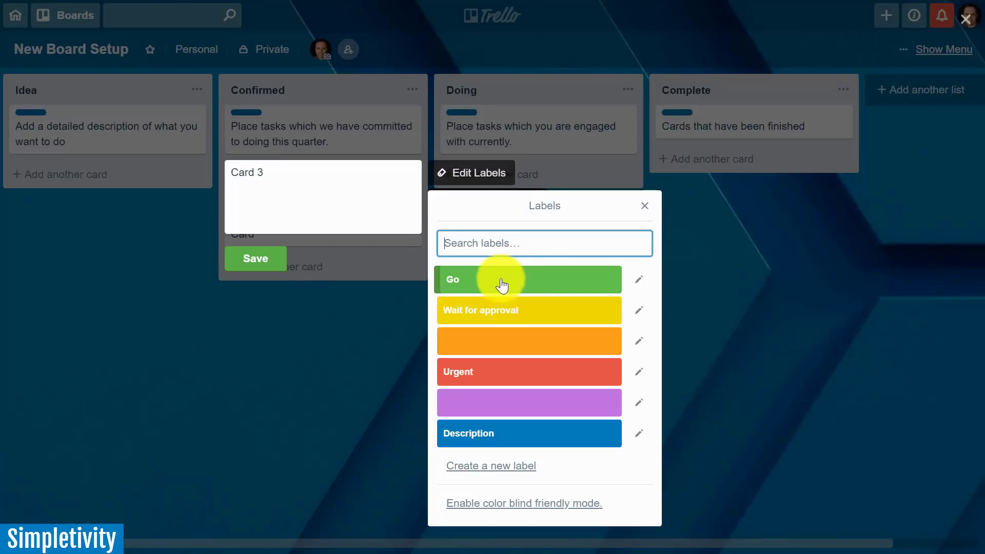
click(264, 262)
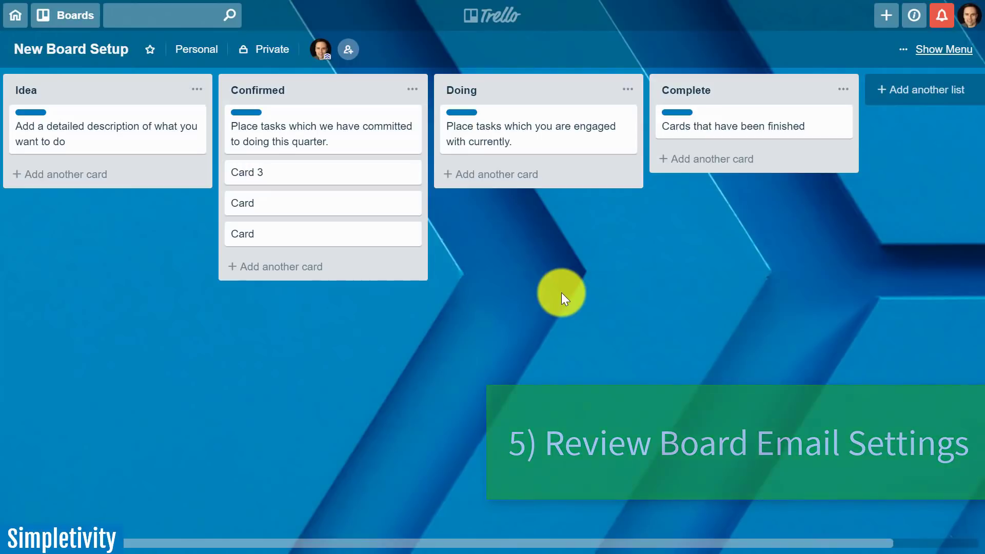
Open Email-to-board Settings under the board menu's More options
click(950, 58)
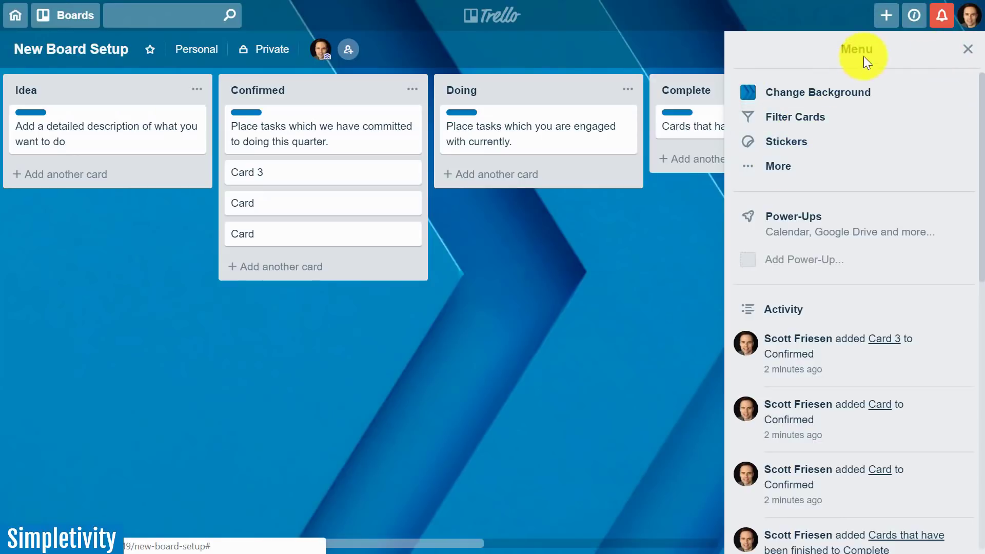
click(774, 166)
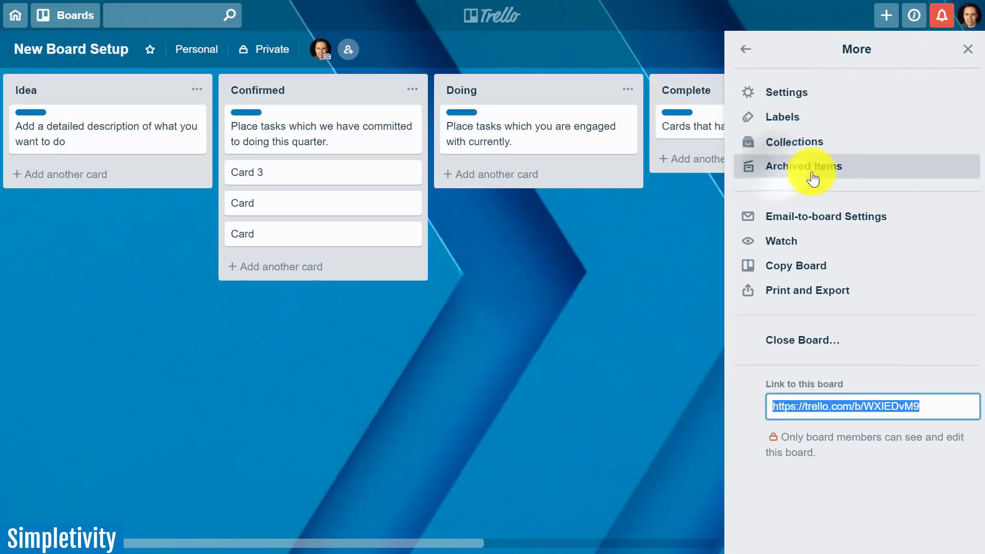
click(905, 223)
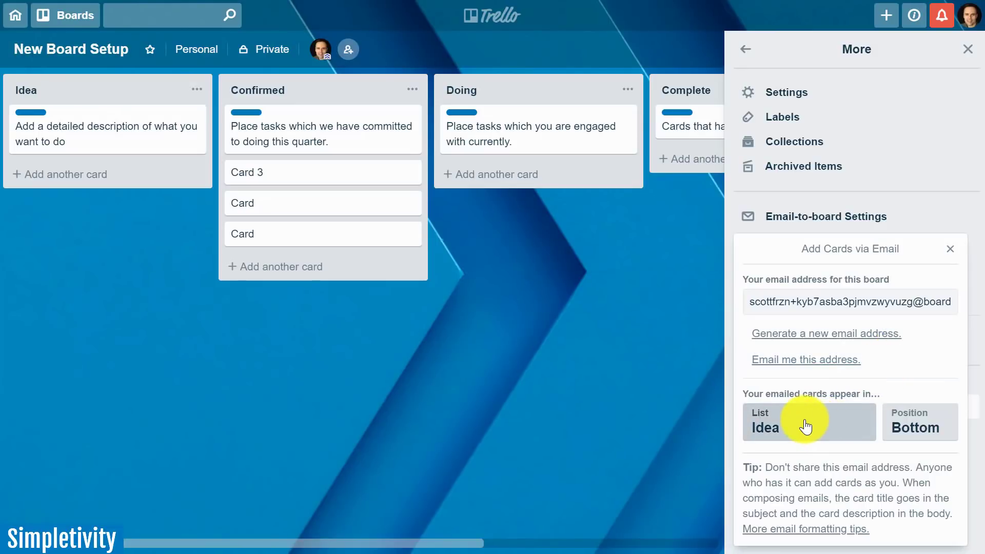
Select the board's email address, keep Idea list and Bottom position, then go back to the menu
click(815, 303)
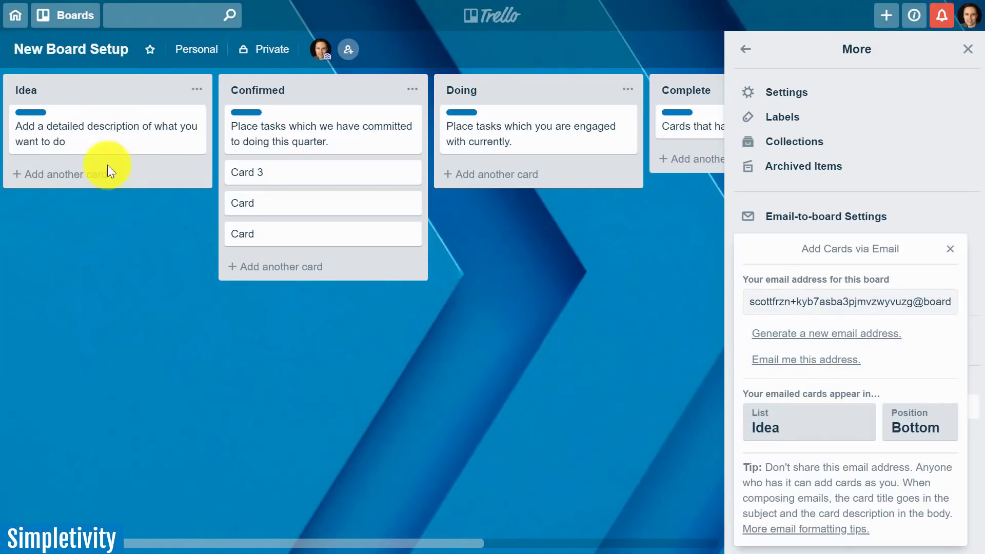
click(804, 436)
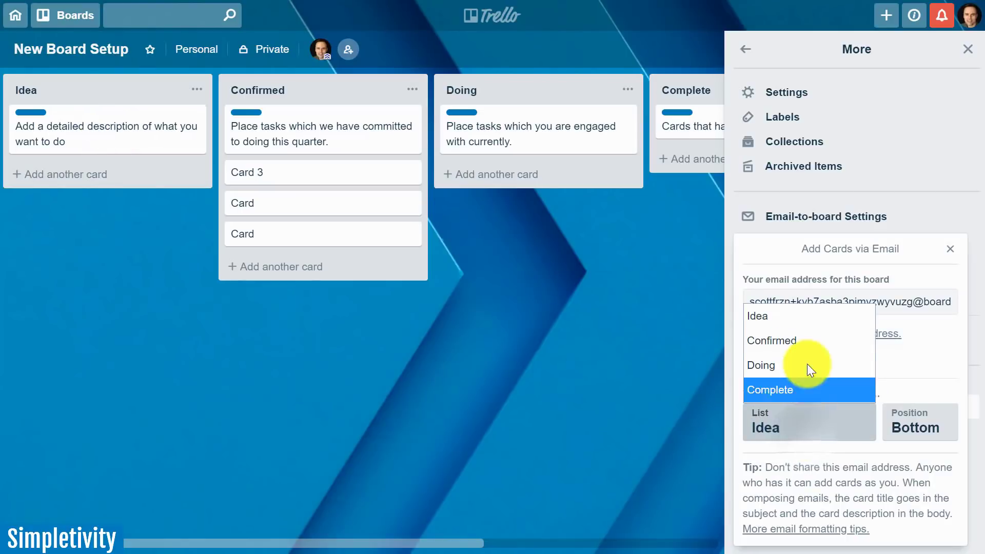
click(776, 319)
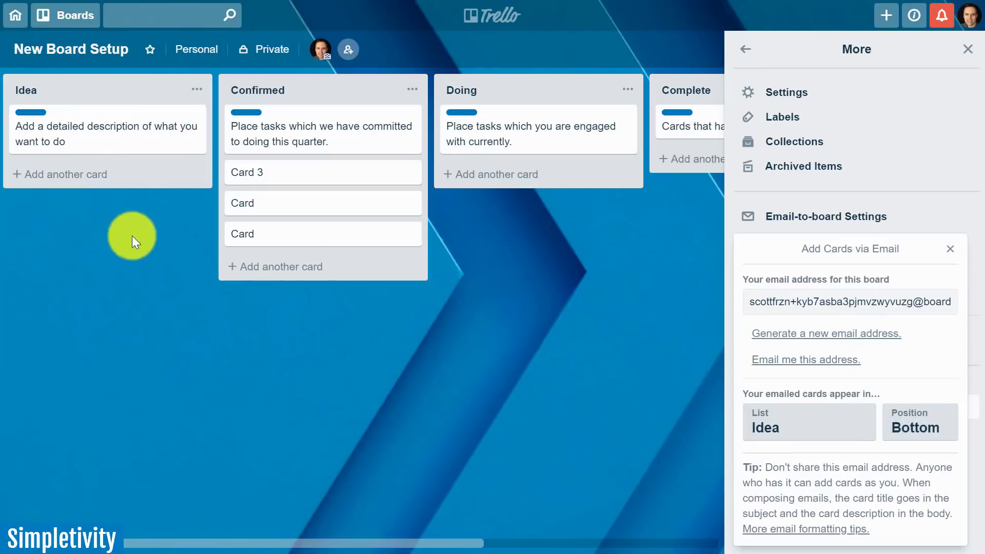
click(908, 440)
click(911, 458)
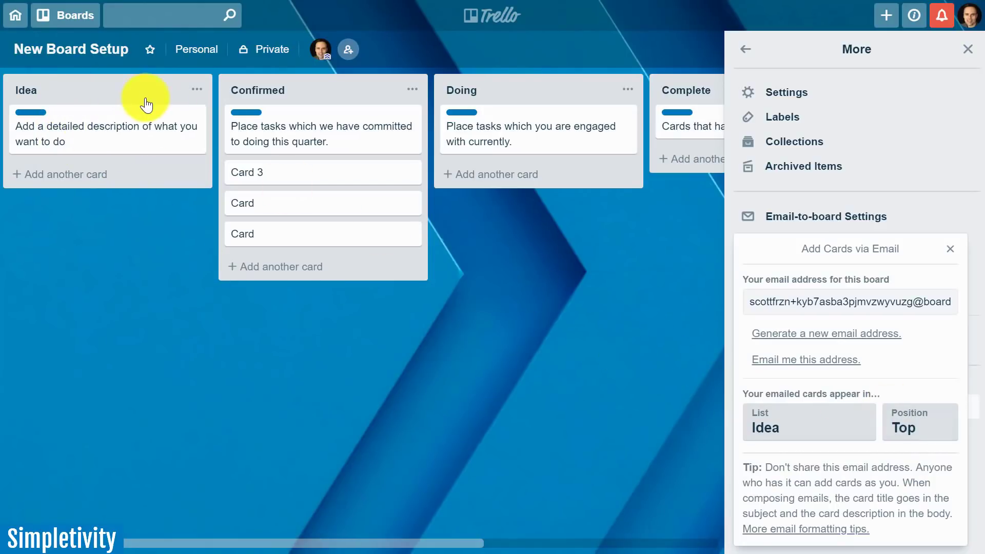
click(904, 437)
click(906, 473)
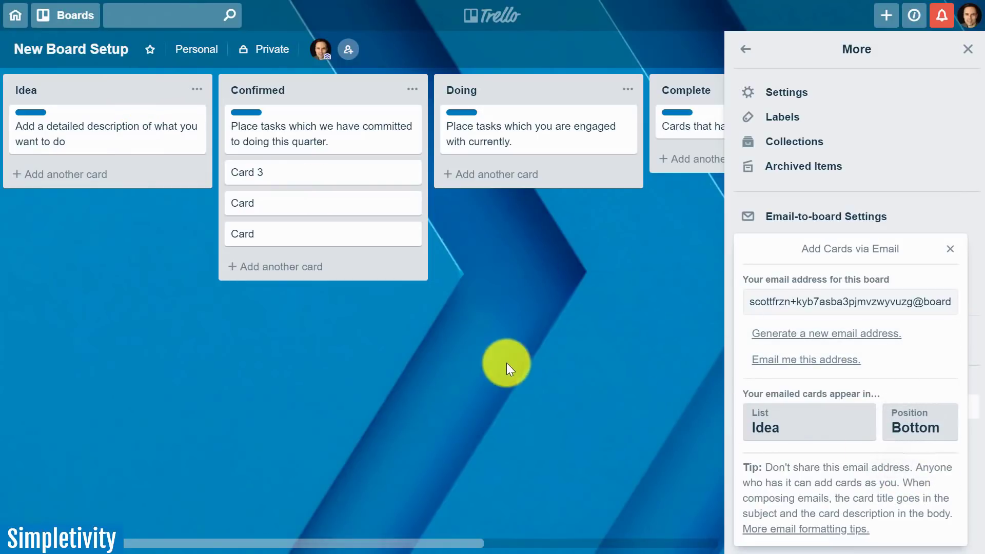
click(844, 436)
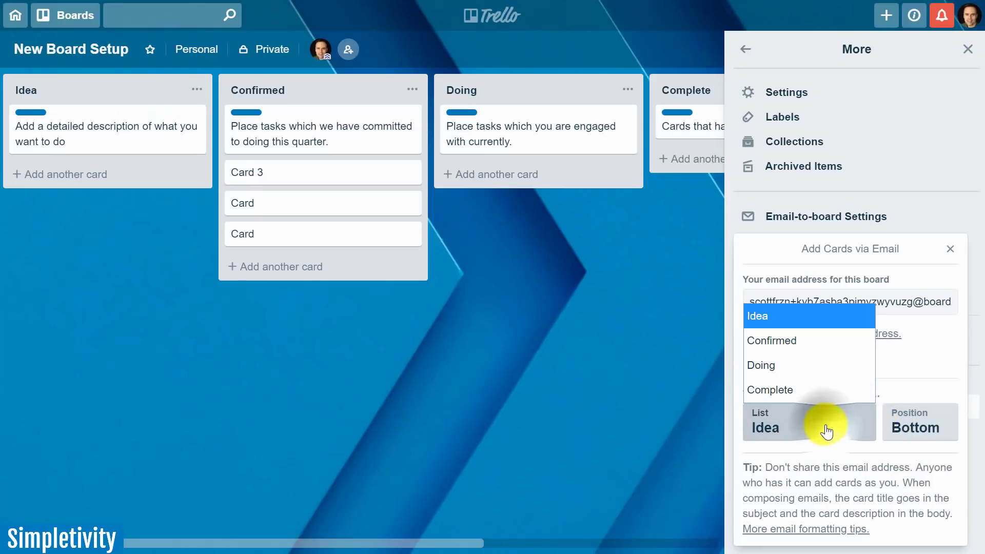
click(792, 318)
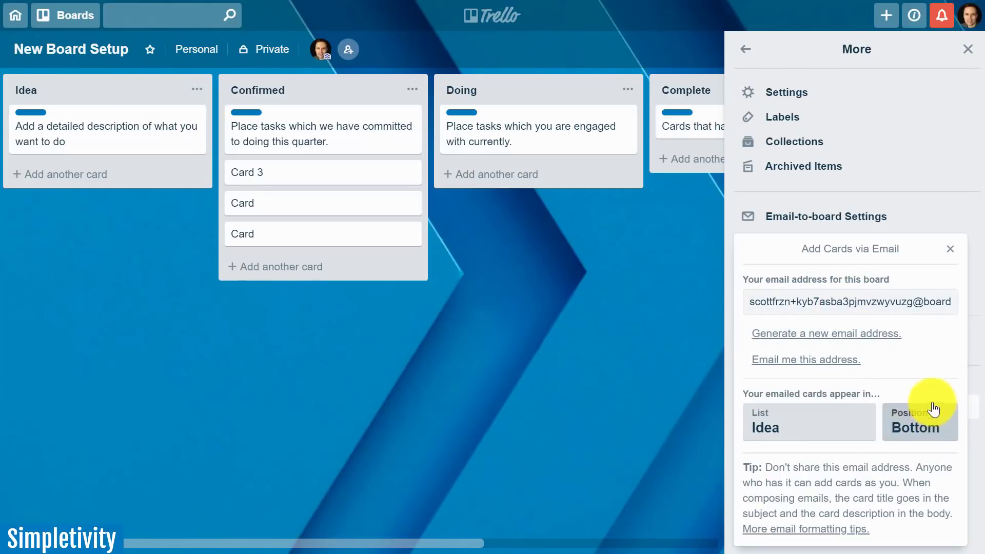
click(744, 49)
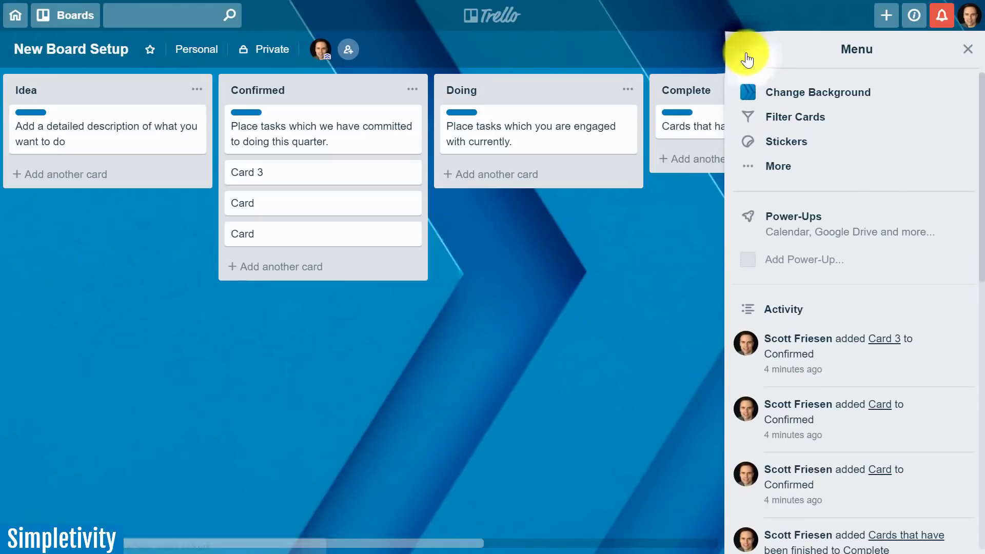
Search Power-Ups for 'cus', add Custom Fields, and open its settings
click(788, 229)
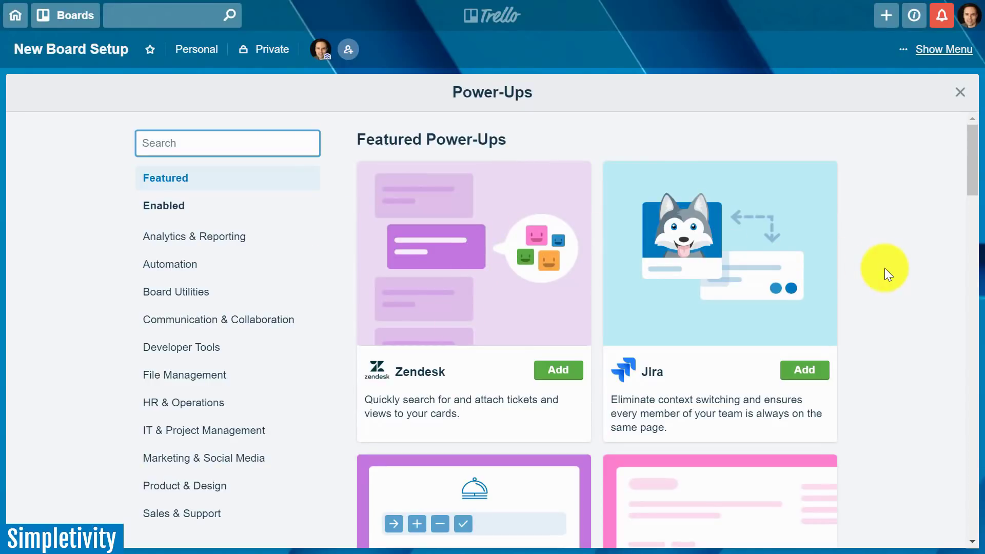
text(cus)
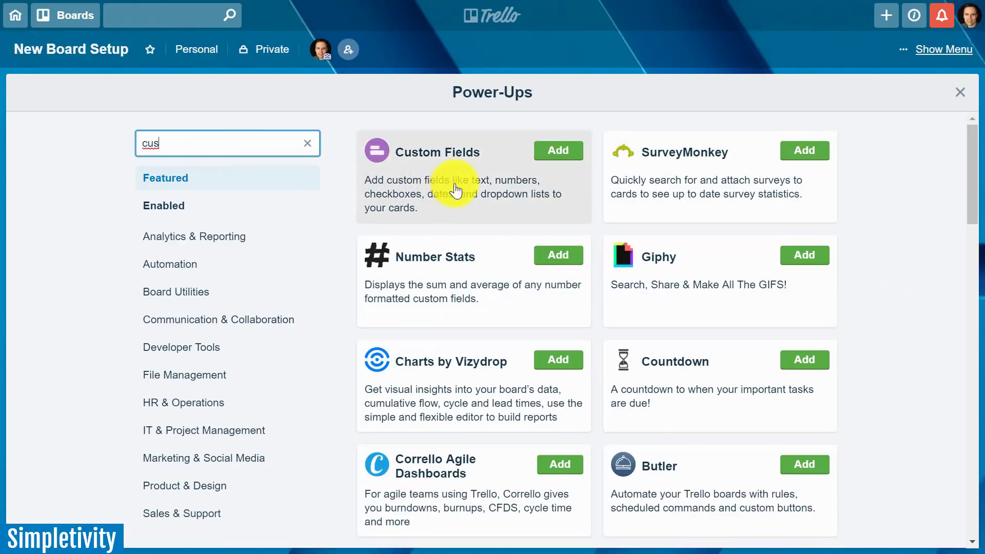
click(557, 156)
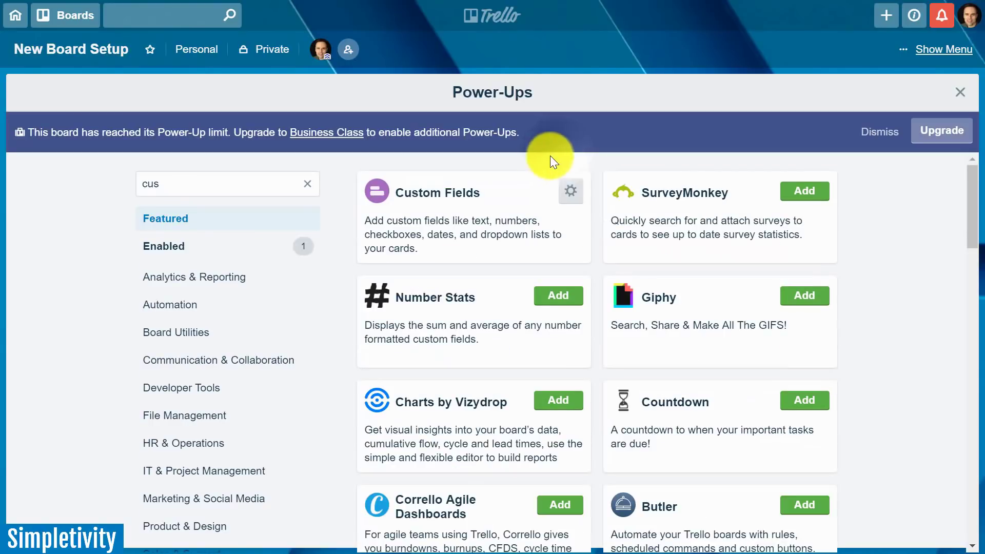
click(570, 195)
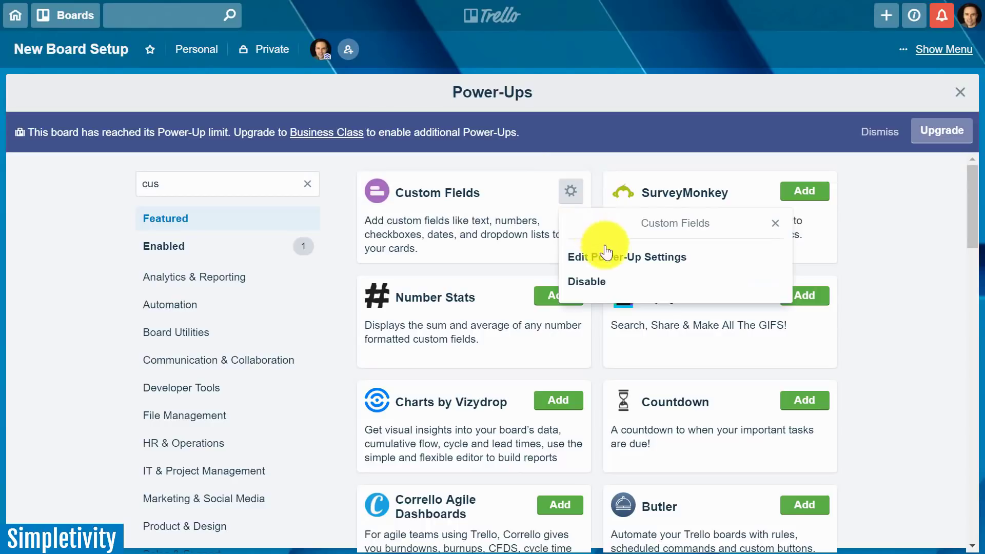
click(591, 266)
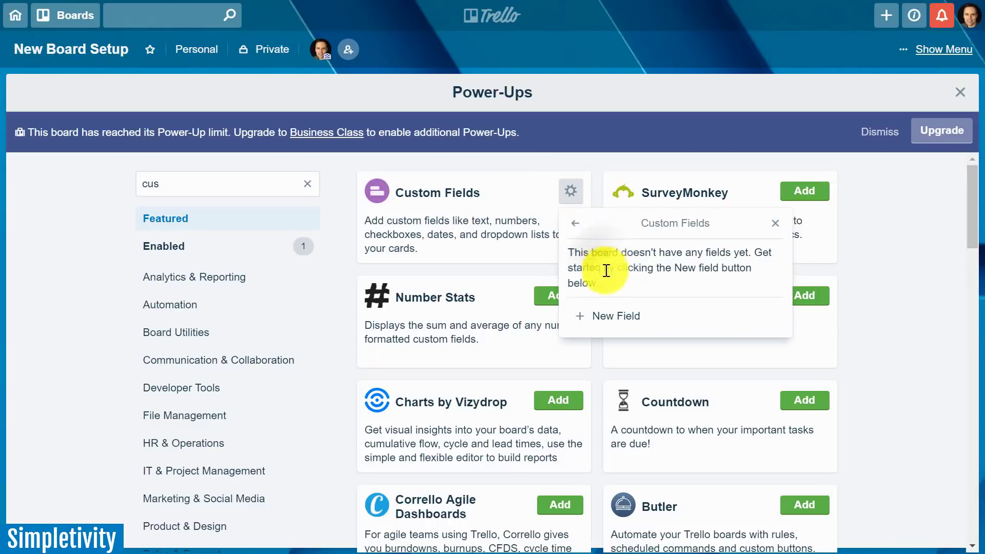
Review the custom field types in a new field form, then close it and Power-Ups without creating any
click(609, 321)
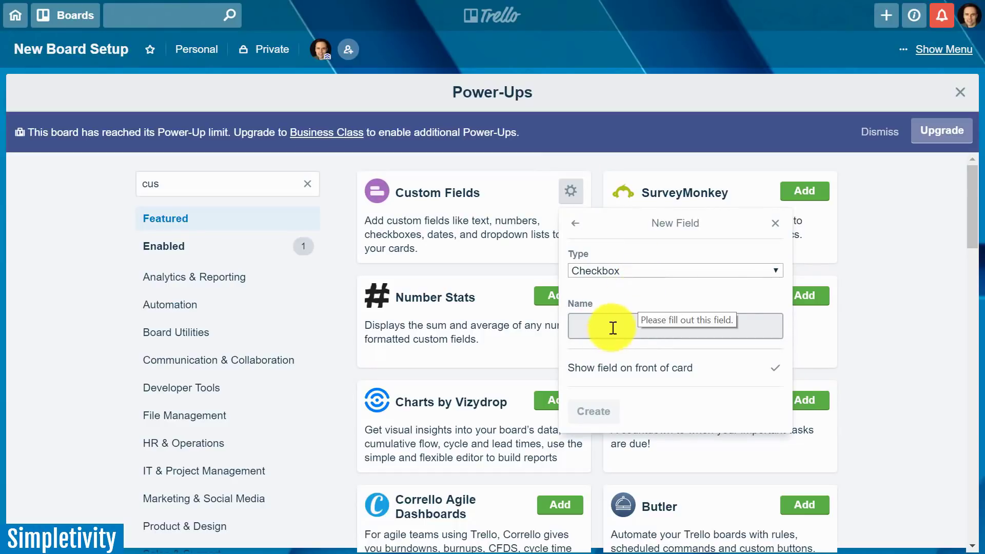
click(633, 270)
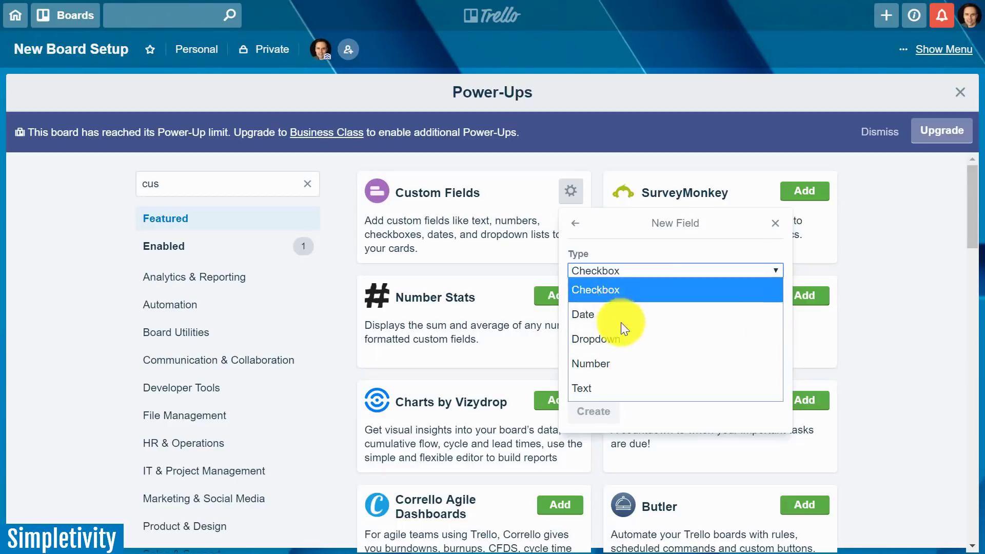
click(775, 223)
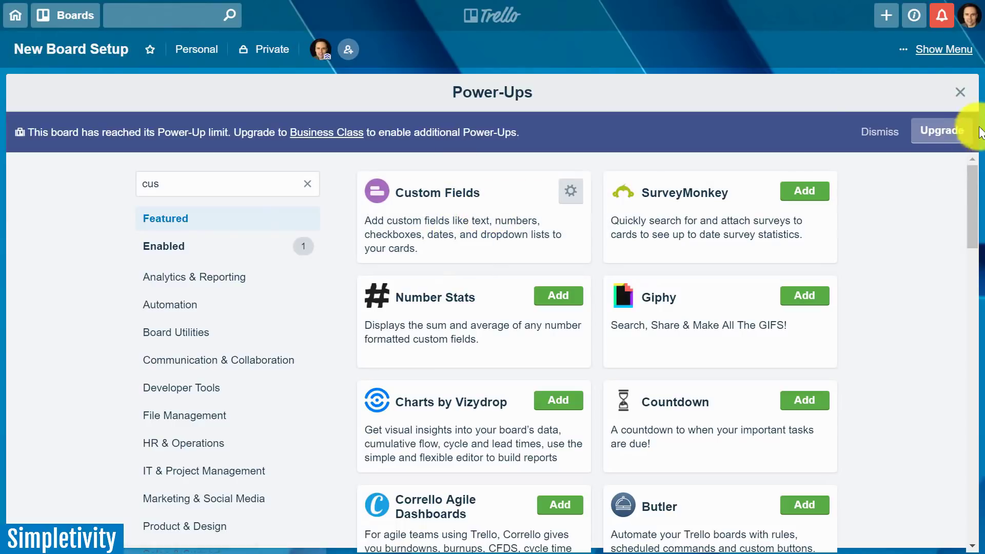
click(963, 95)
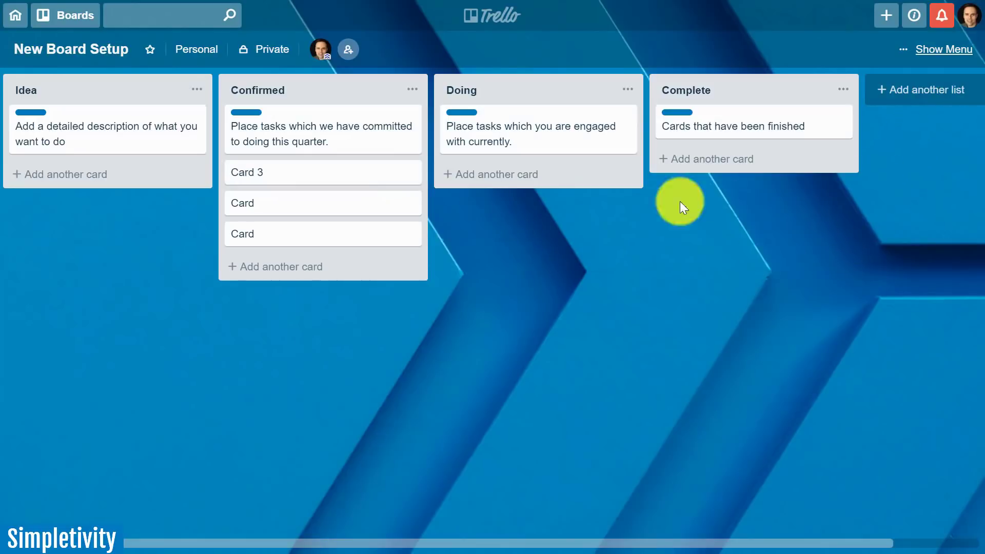
click(355, 175)
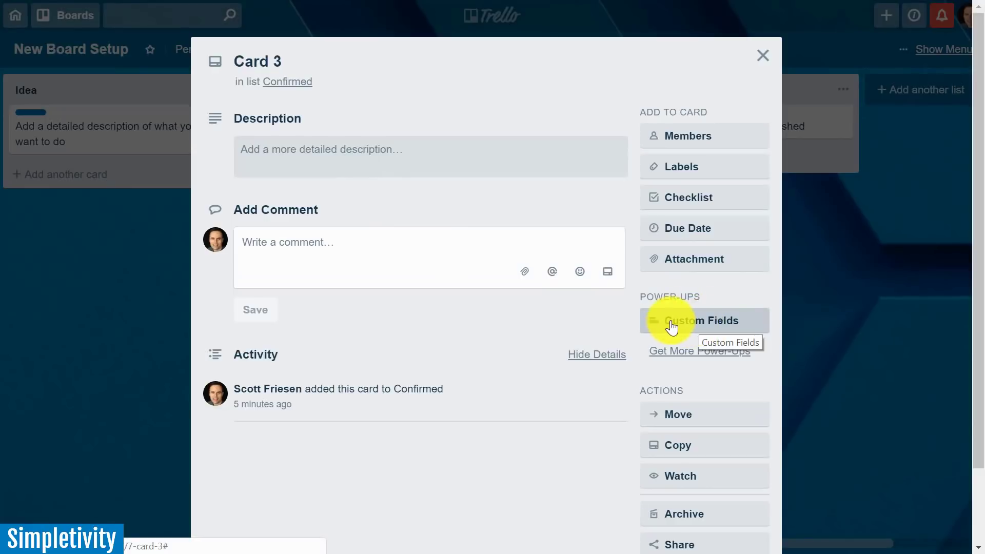
click(761, 54)
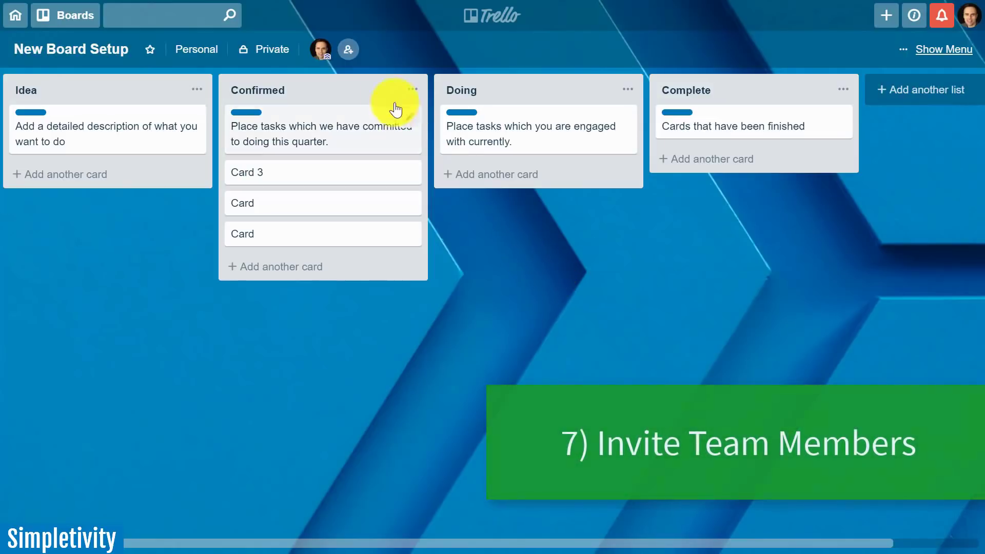
Generate a shareable invite link in the Invite To Board dialog and copy it
click(347, 51)
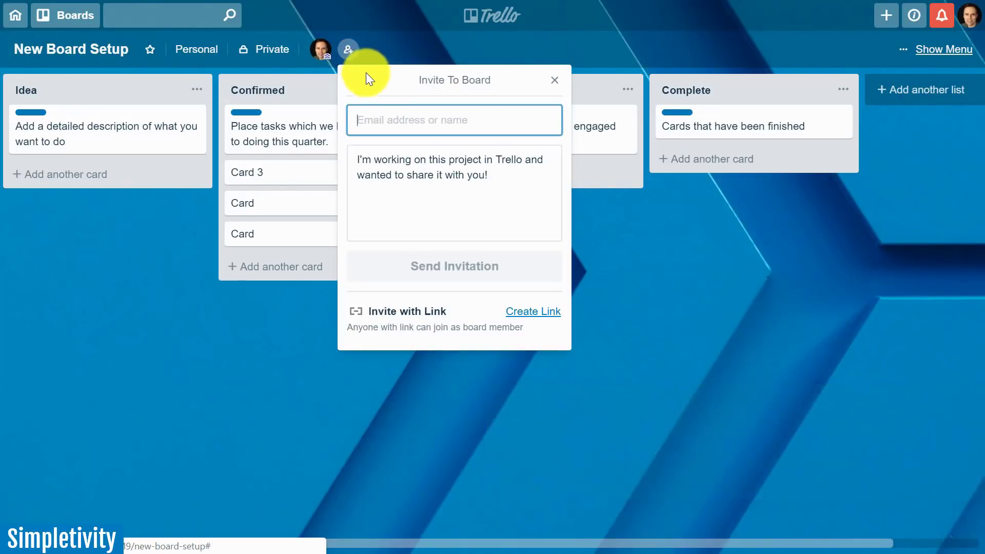
click(411, 111)
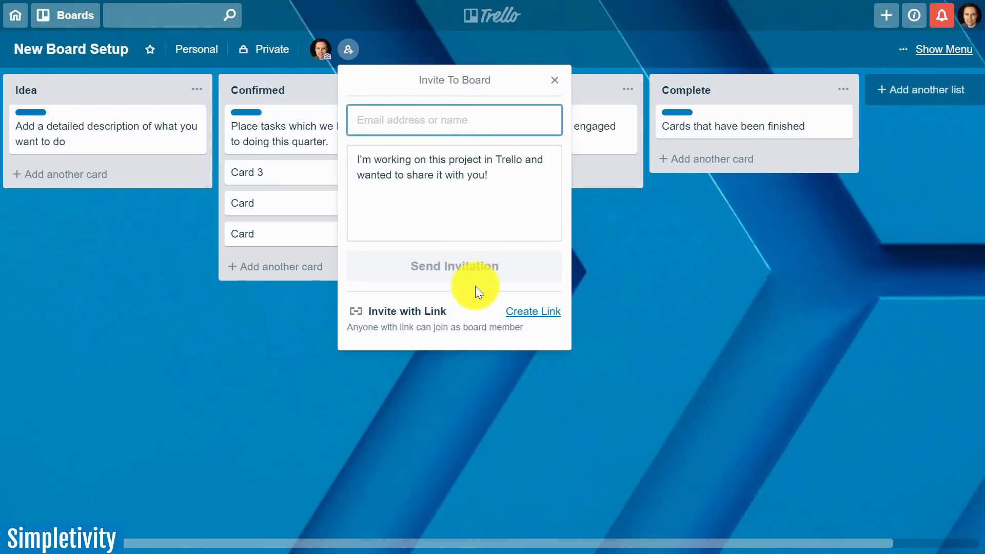
click(531, 314)
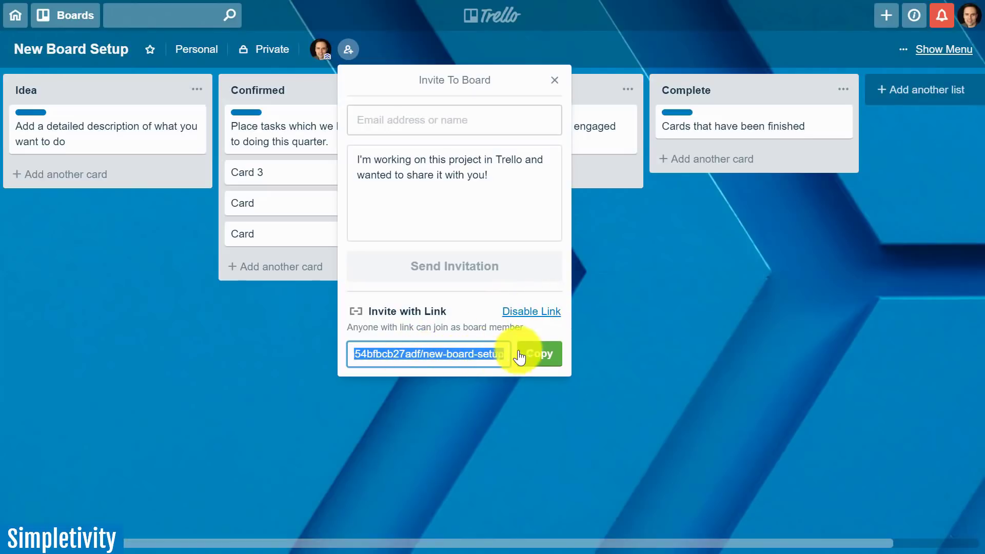
click(540, 359)
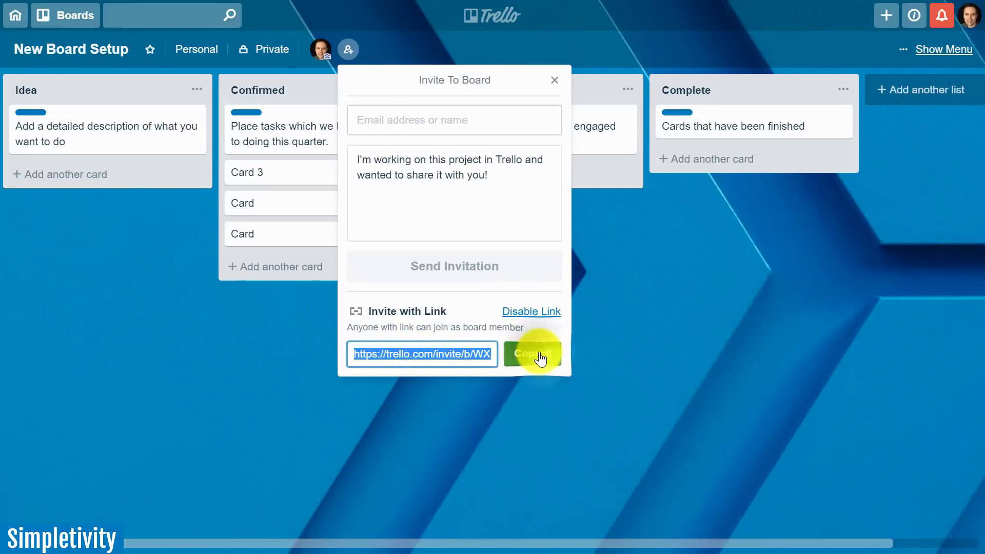
Close the Invite To Board dialog to see the four lists again
click(556, 81)
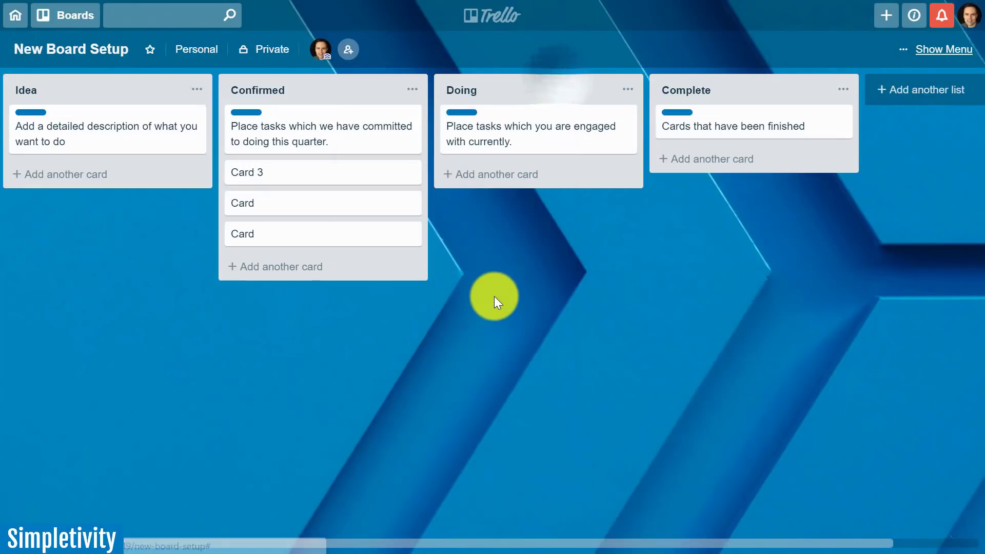